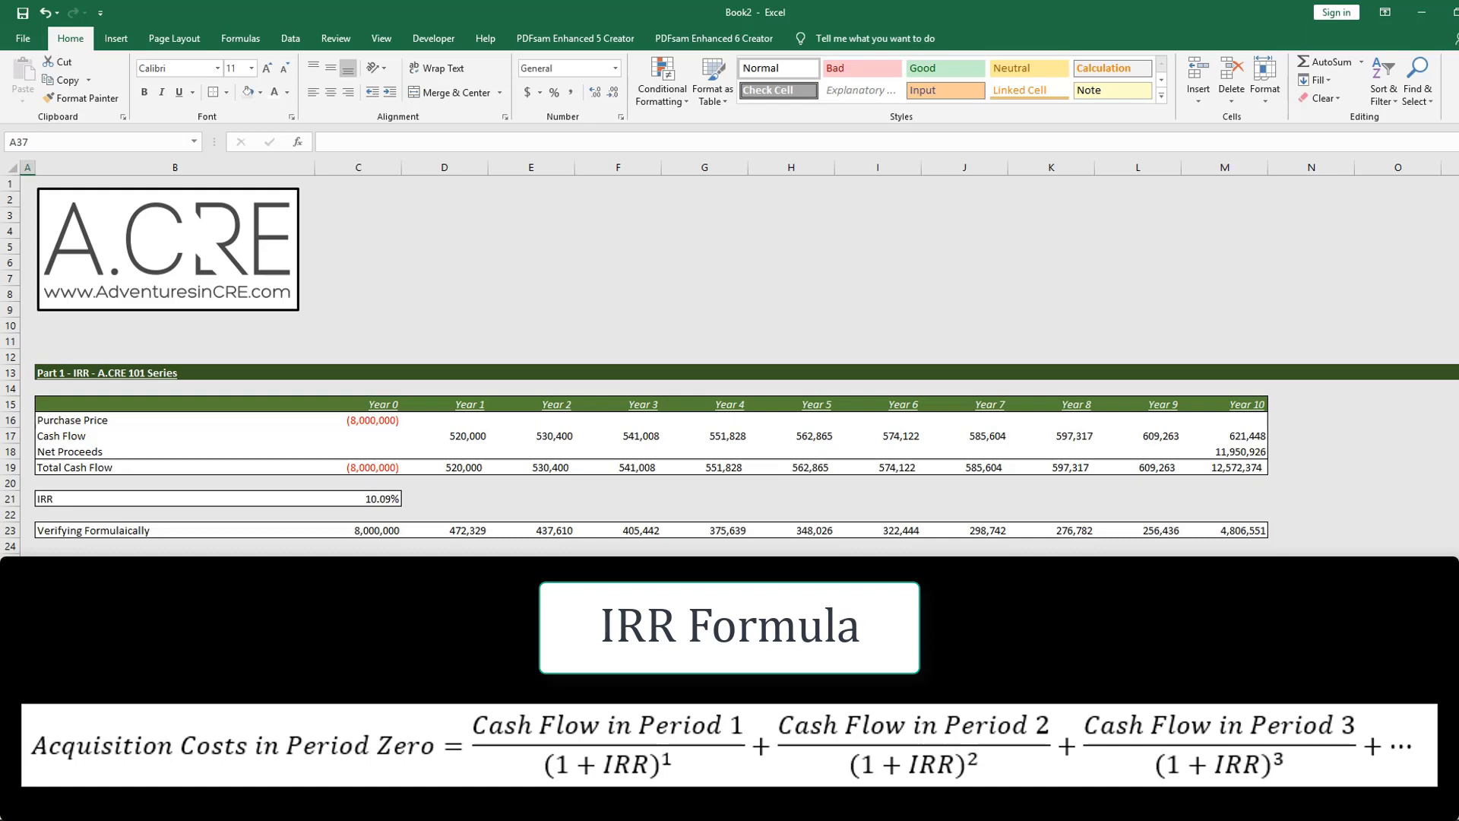
Review the Part 1 discounted cash flow formulas for Years 1–4 in row 23
{"action": "left_click", "coordinate": [445, 530]}
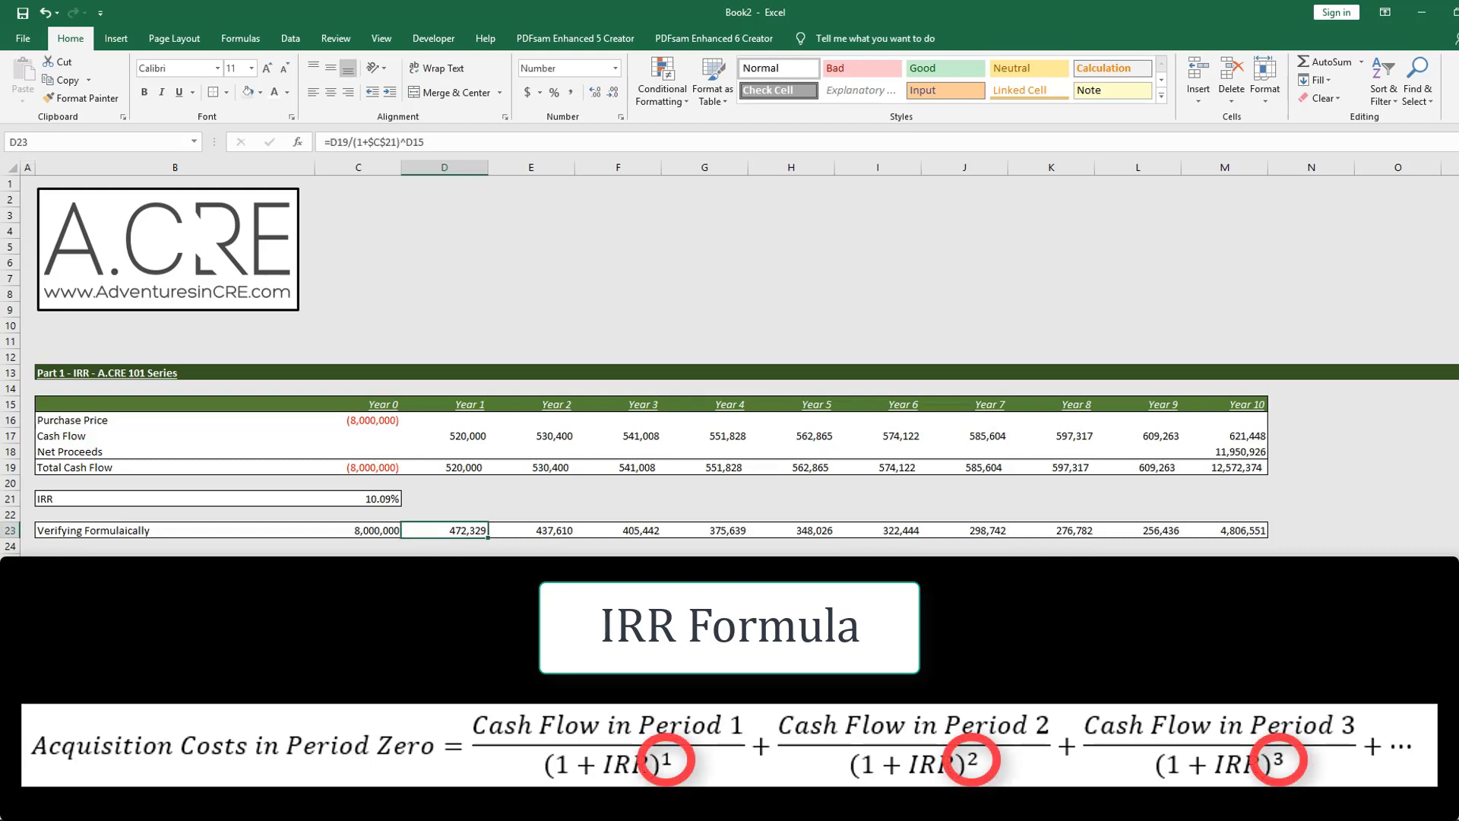
{"action": "key", "text": "F2"}
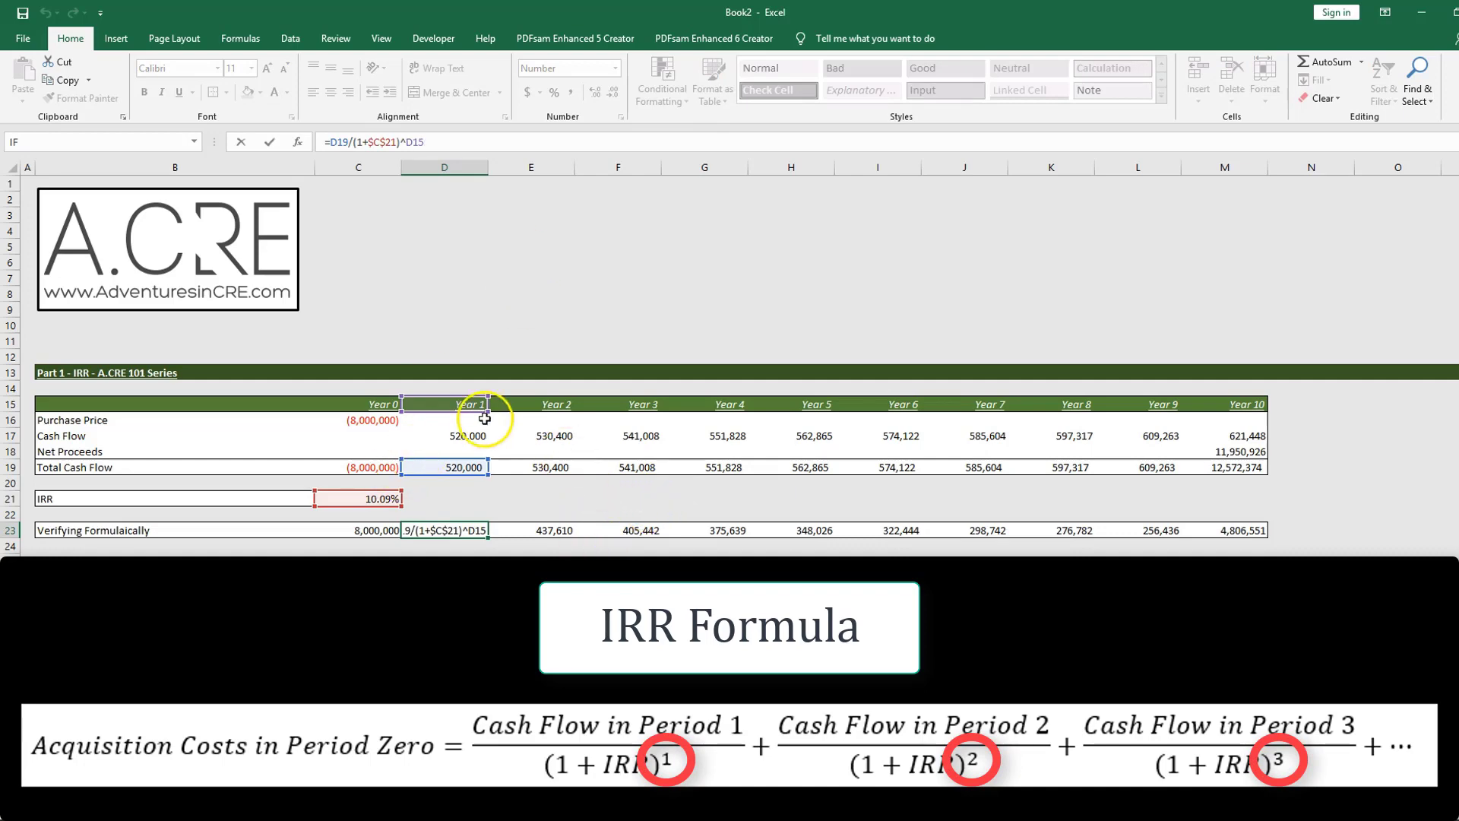
{"action": "key", "text": "Tab"}
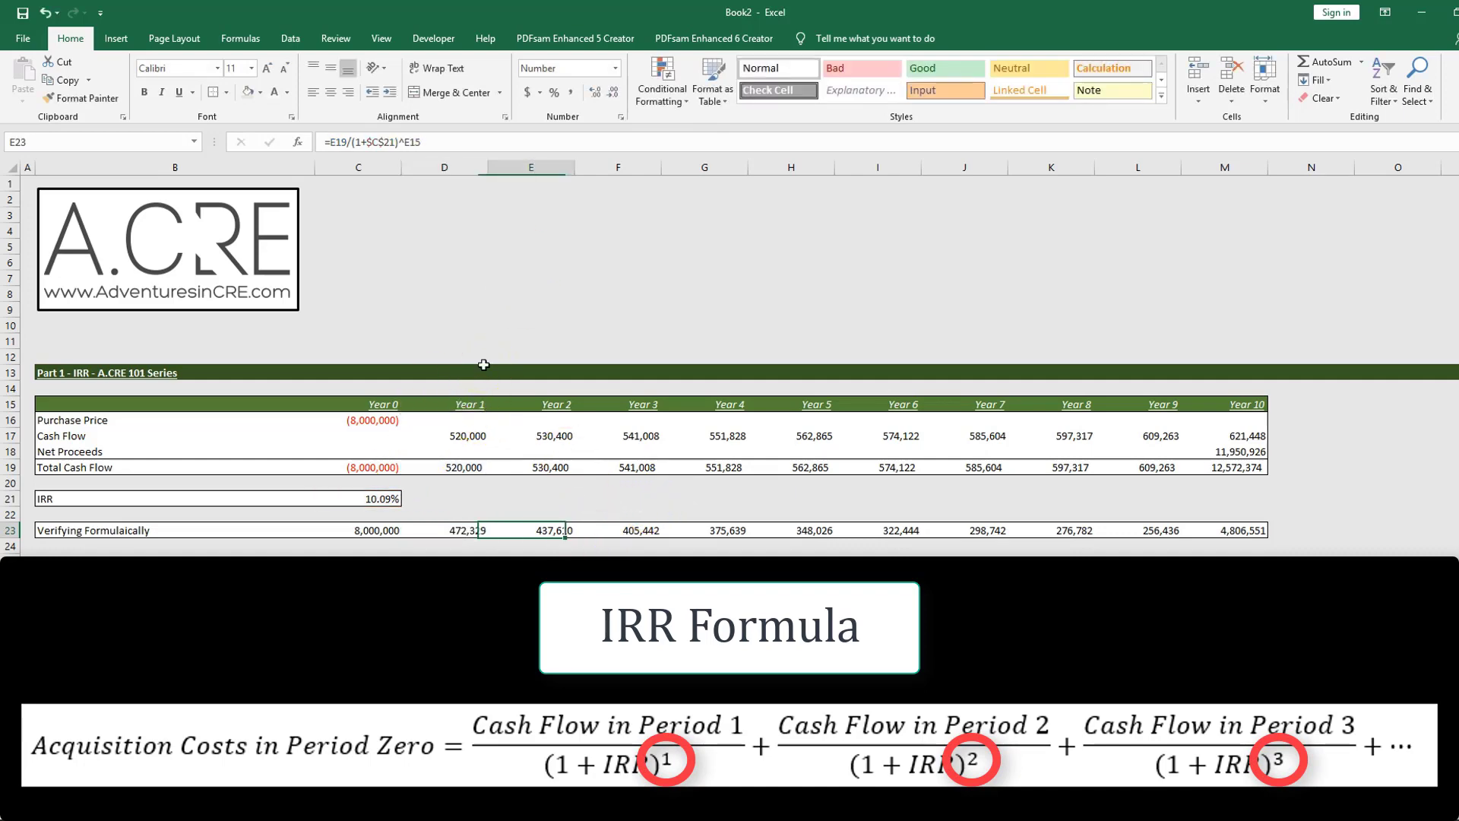
{"action": "key", "text": "F2"}
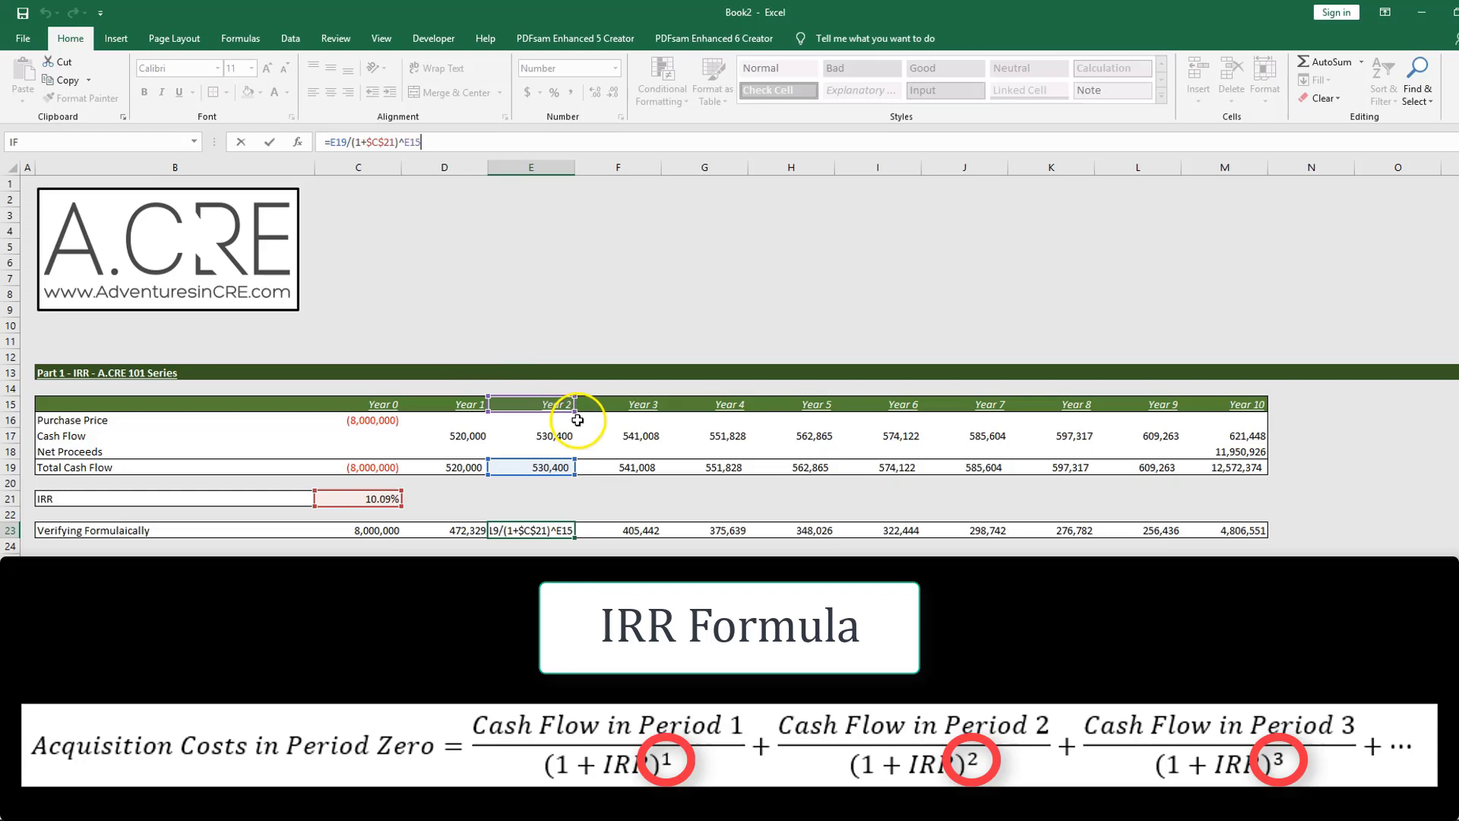
{"action": "key", "text": "Tab"}
{"action": "key", "text": "F2"}
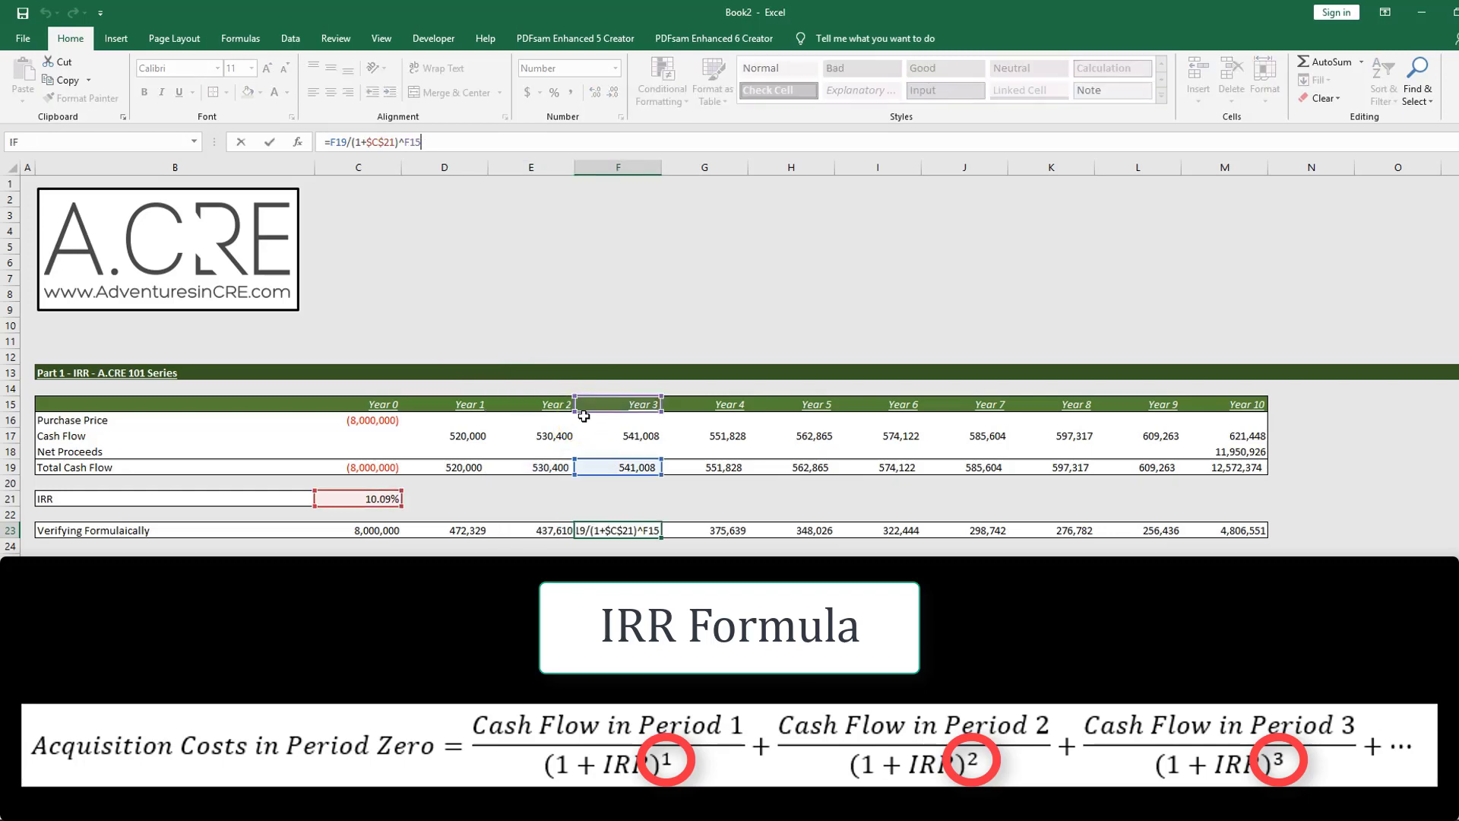
{"action": "left_click", "coordinate": [577, 418]}
{"action": "left_click", "coordinate": [408, 144]}
{"action": "key", "text": "ctrl+Return"}
{"action": "key", "text": "Right"}
{"action": "key", "text": "Right"}
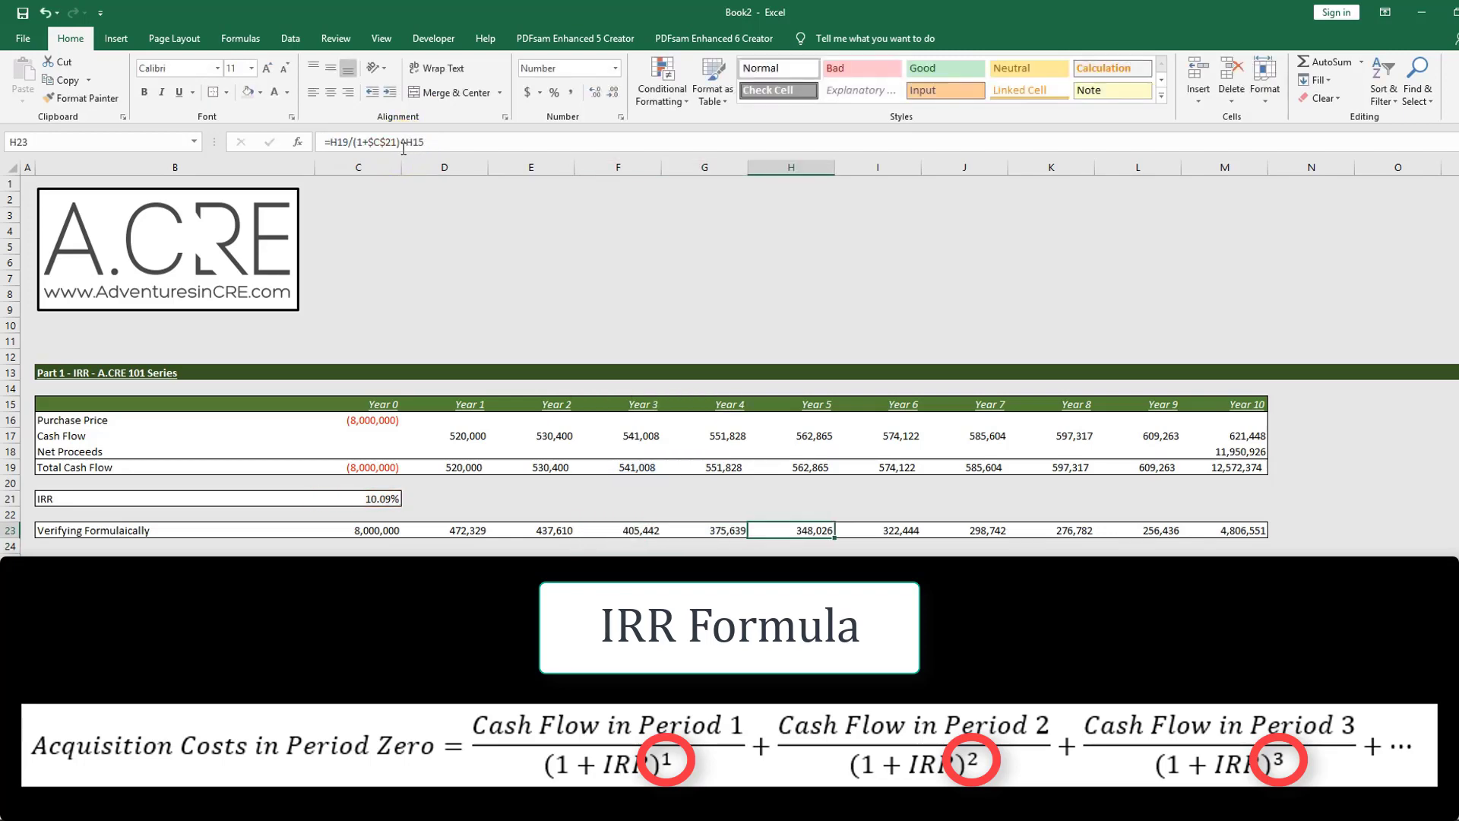
{"action": "key", "text": "Left"}
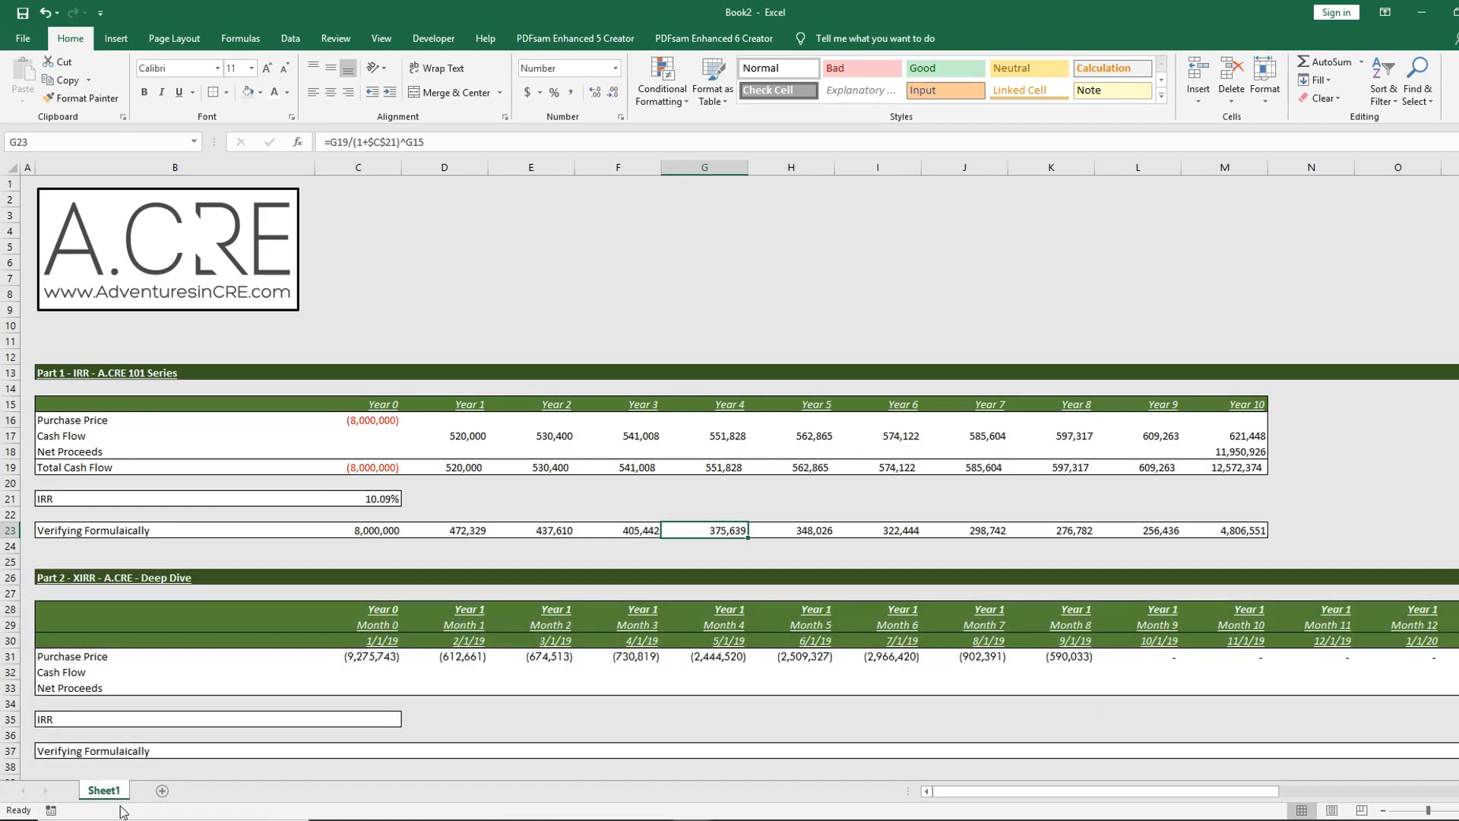
Begin a DAYS formula in P32 with the 2/1/20 date in P30 as the end date
{"action": "key", "text": "Down"}
{"action": "key", "text": "Down"}
{"action": "key", "text": "Down"}
{"action": "key", "text": "Down"}
{"action": "key", "text": "Down"}
{"action": "key", "text": "Down"}
{"action": "key", "text": "Down"}
{"action": "key", "text": "Down"}
{"action": "key", "text": "Down"}
{"action": "key", "text": "Right"}
{"action": "key", "text": "Right"}
{"action": "key", "text": "Right"}
{"action": "key", "text": "Right"}
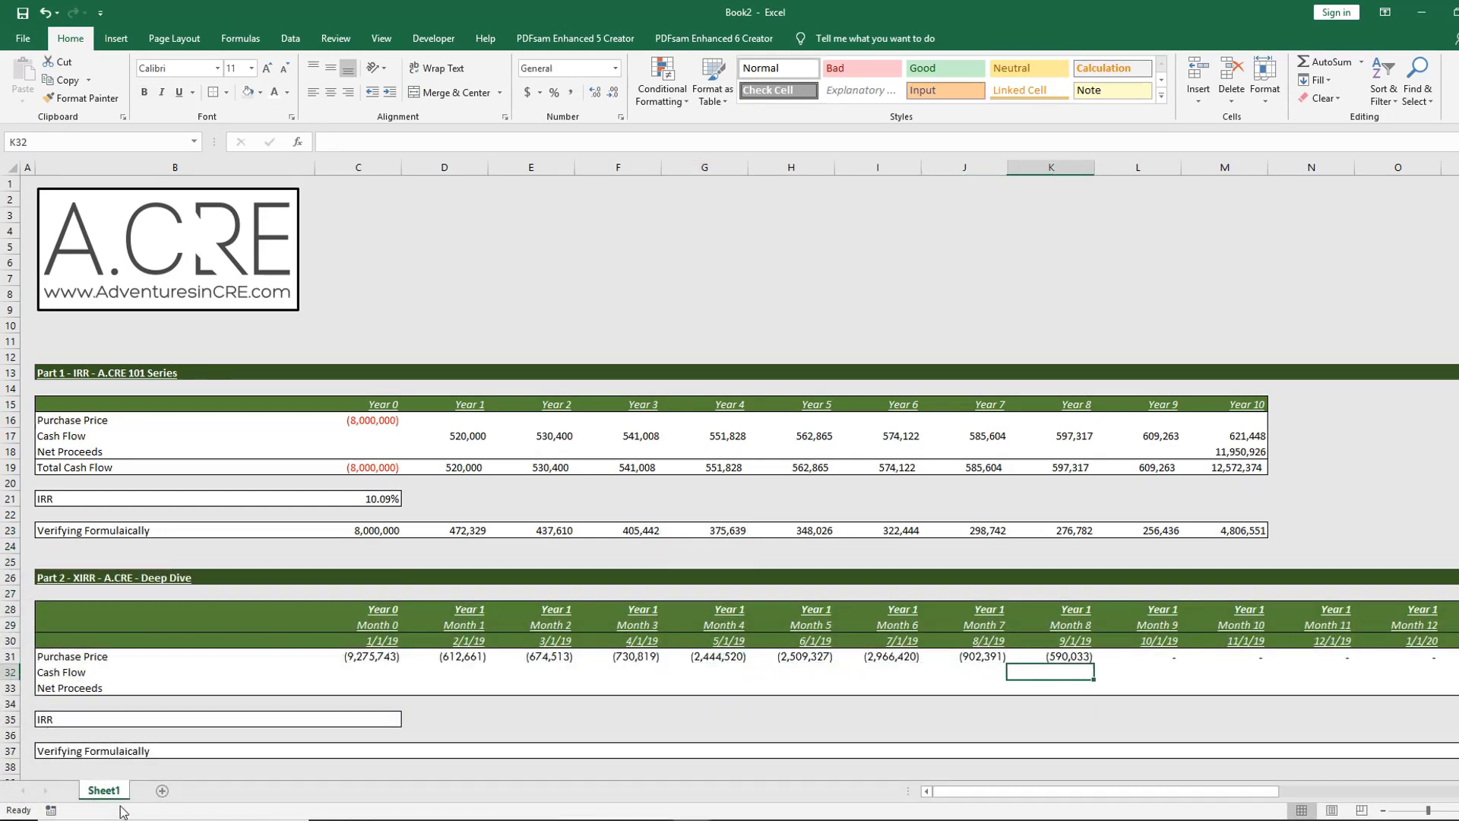
{"action": "key", "text": "Right"}
{"action": "key", "text": "Right"}
{"action": "key", "text": "Right"}
{"action": "key", "text": "Right"}
{"action": "key", "text": "Right"}
{"action": "key", "text": "Right"}
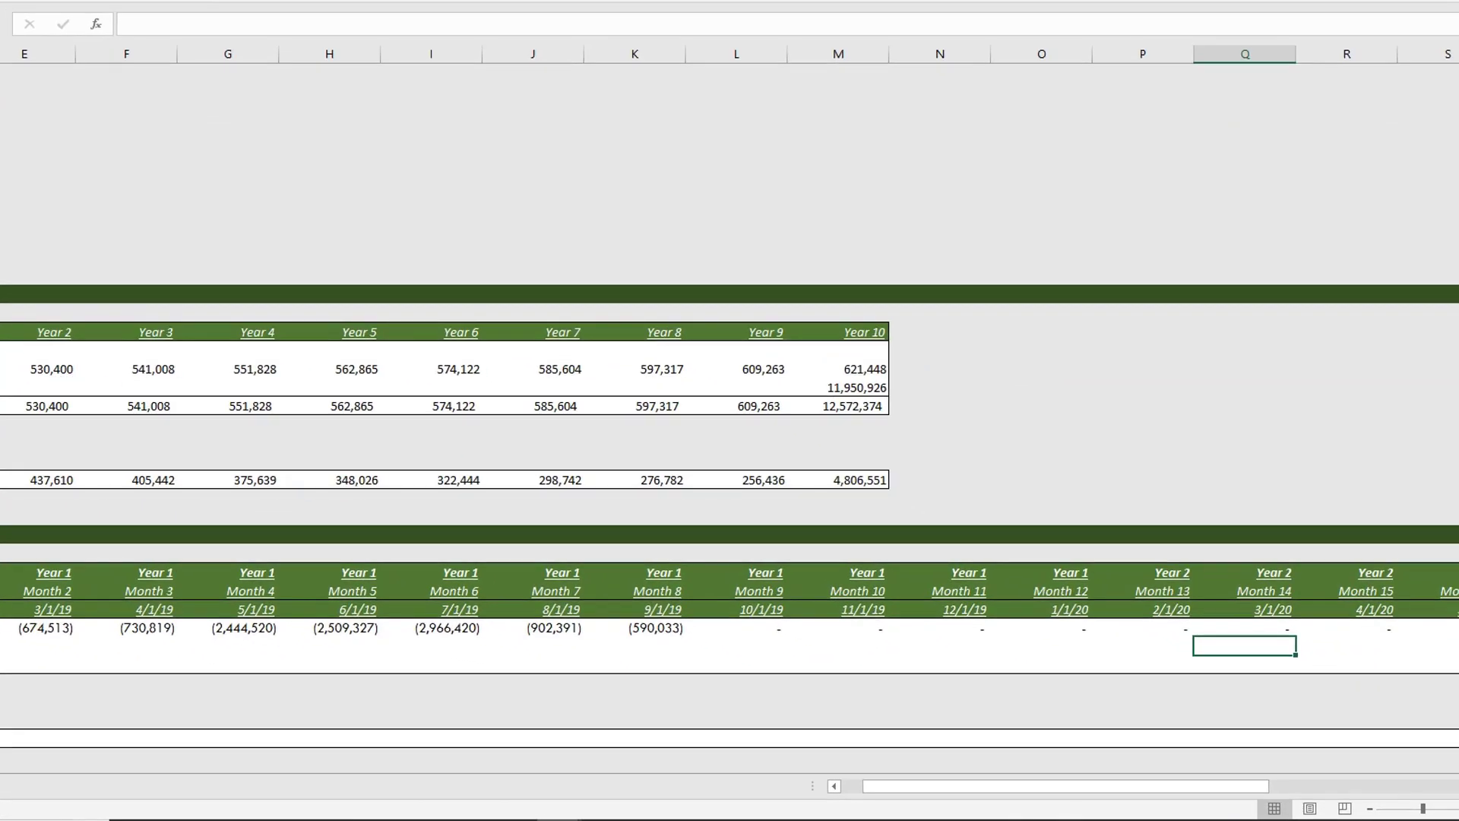
{"action": "key", "text": "Down"}
{"action": "key", "text": "Down"}
{"action": "key", "text": "Down"}
{"action": "key", "text": "Left"}
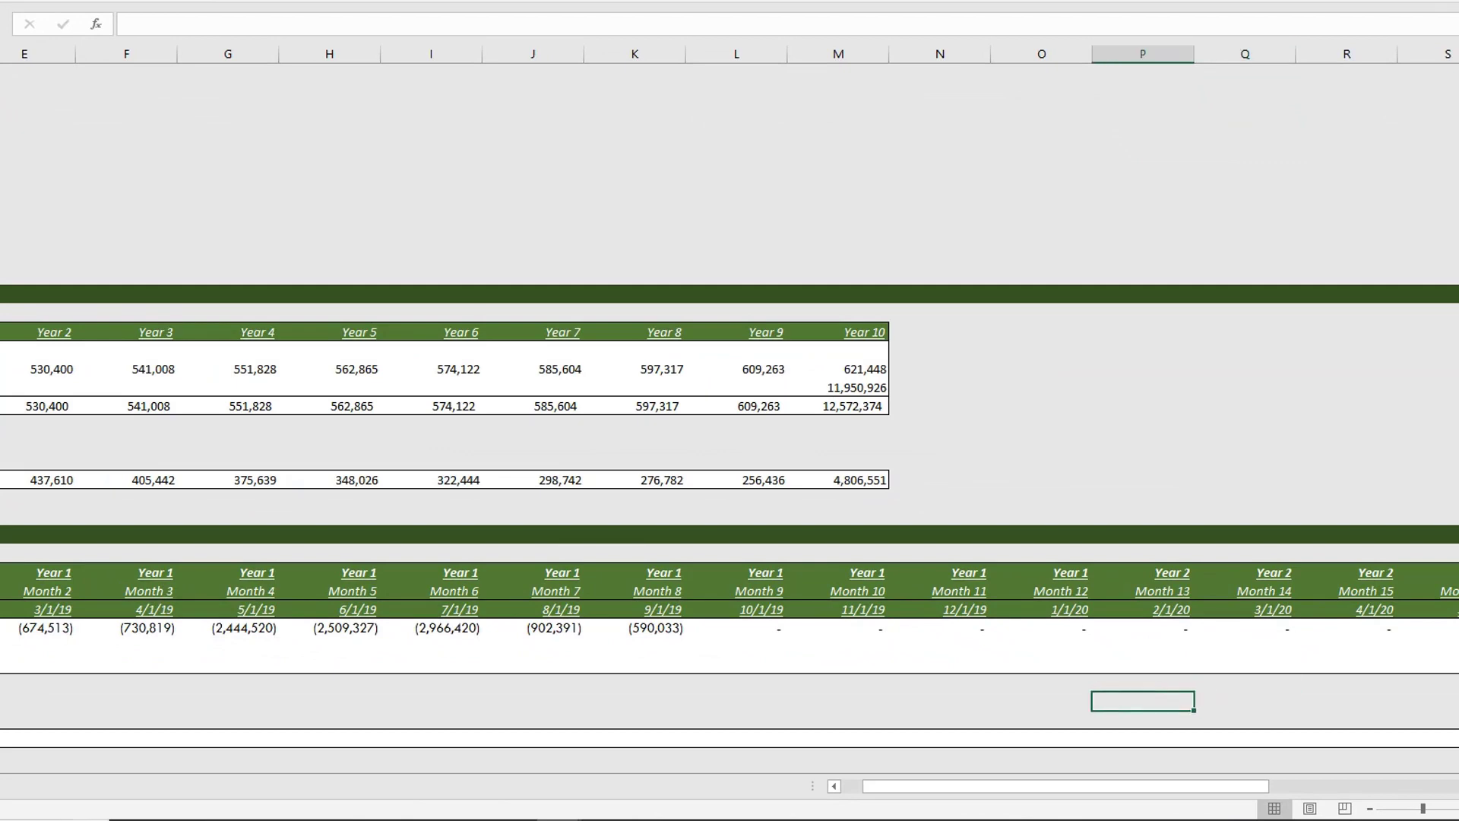
{"action": "key", "text": "Up"}
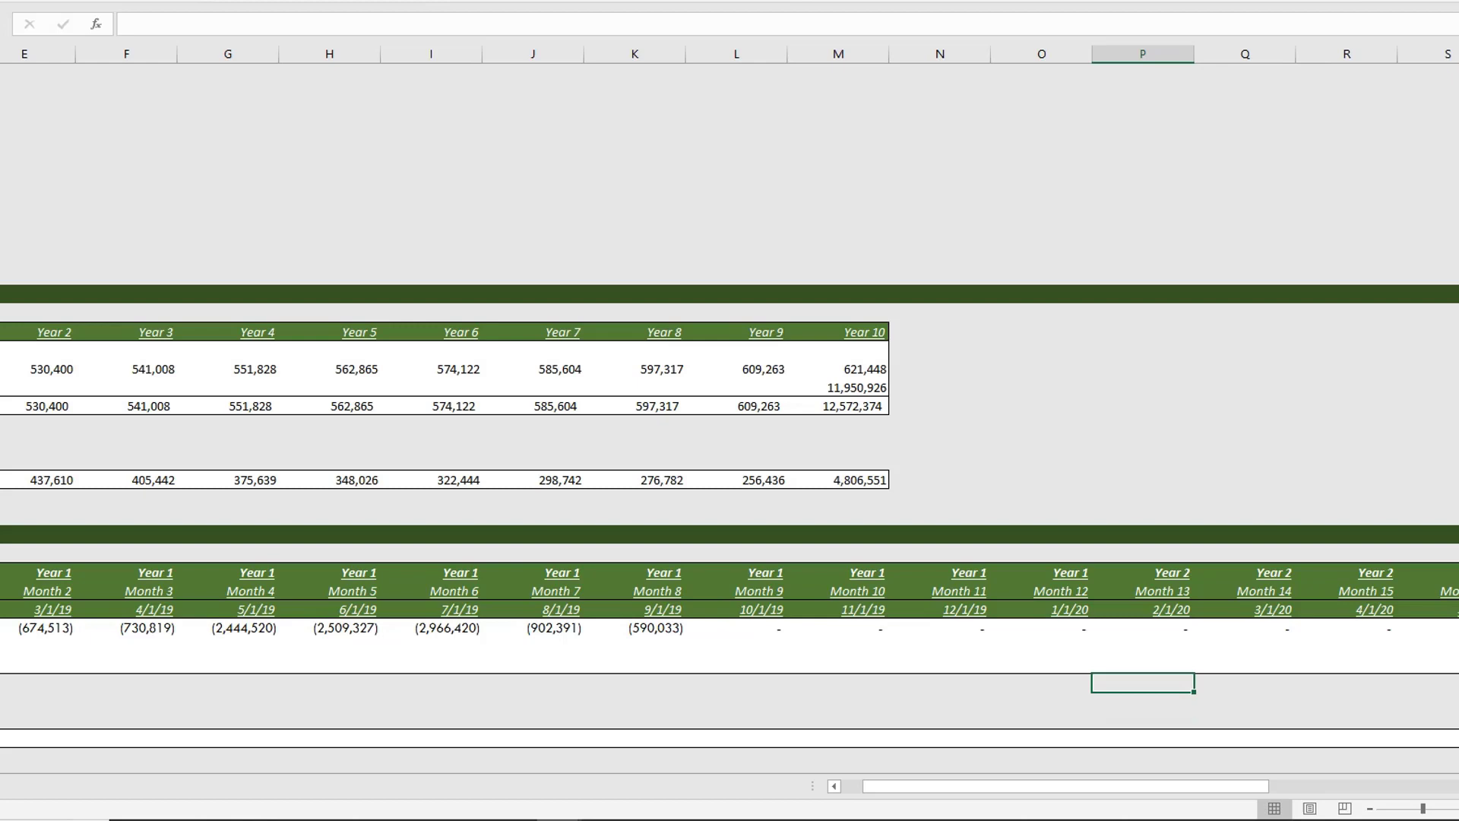
{"action": "type", "text": "=days"}
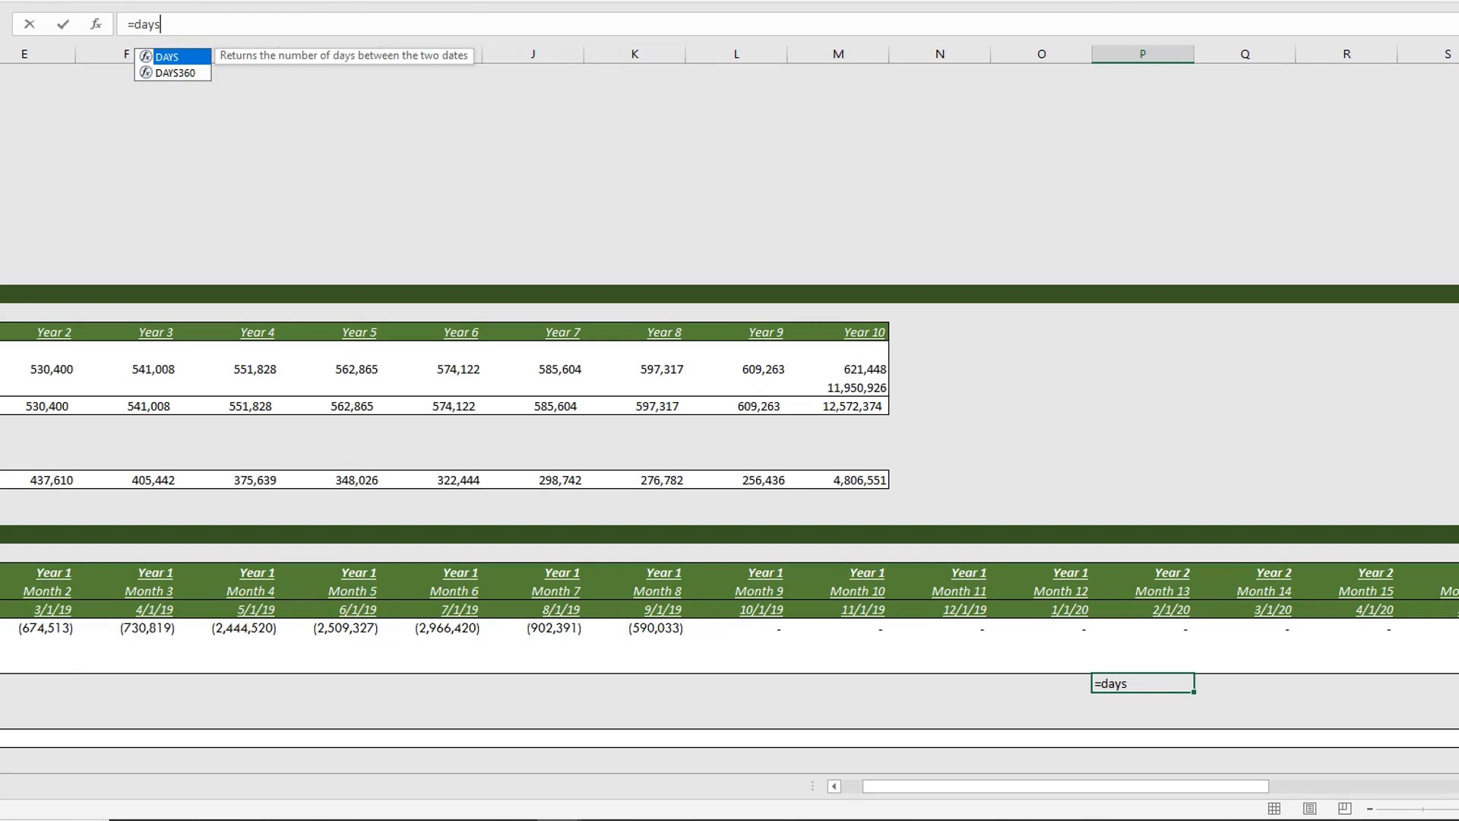
{"action": "key", "text": "Tab"}
{"action": "key", "text": "Up"}
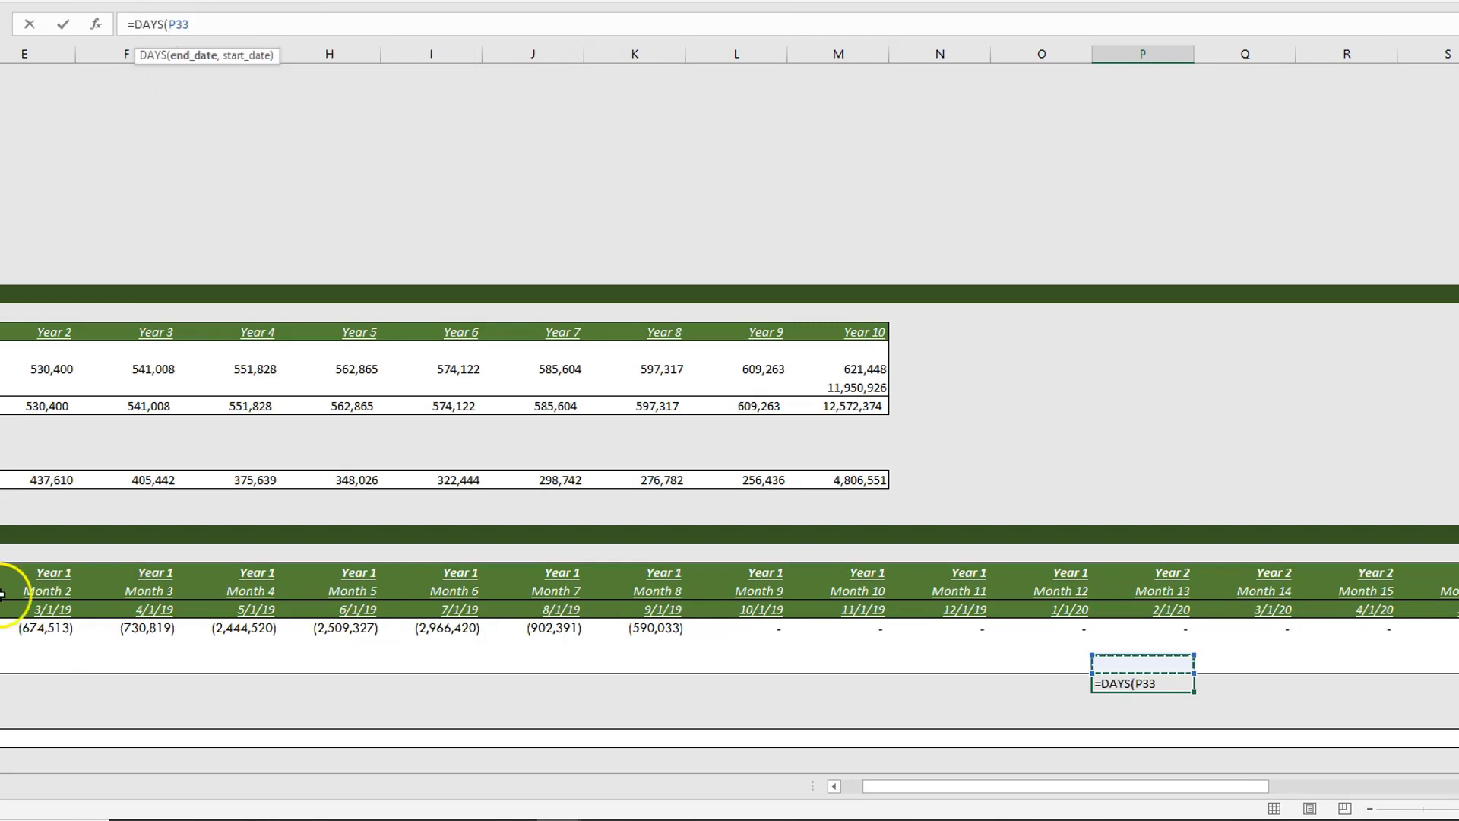
{"action": "scroll", "coordinate": [1368, 506], "scroll_direction": "down", "scroll_amount": 5}
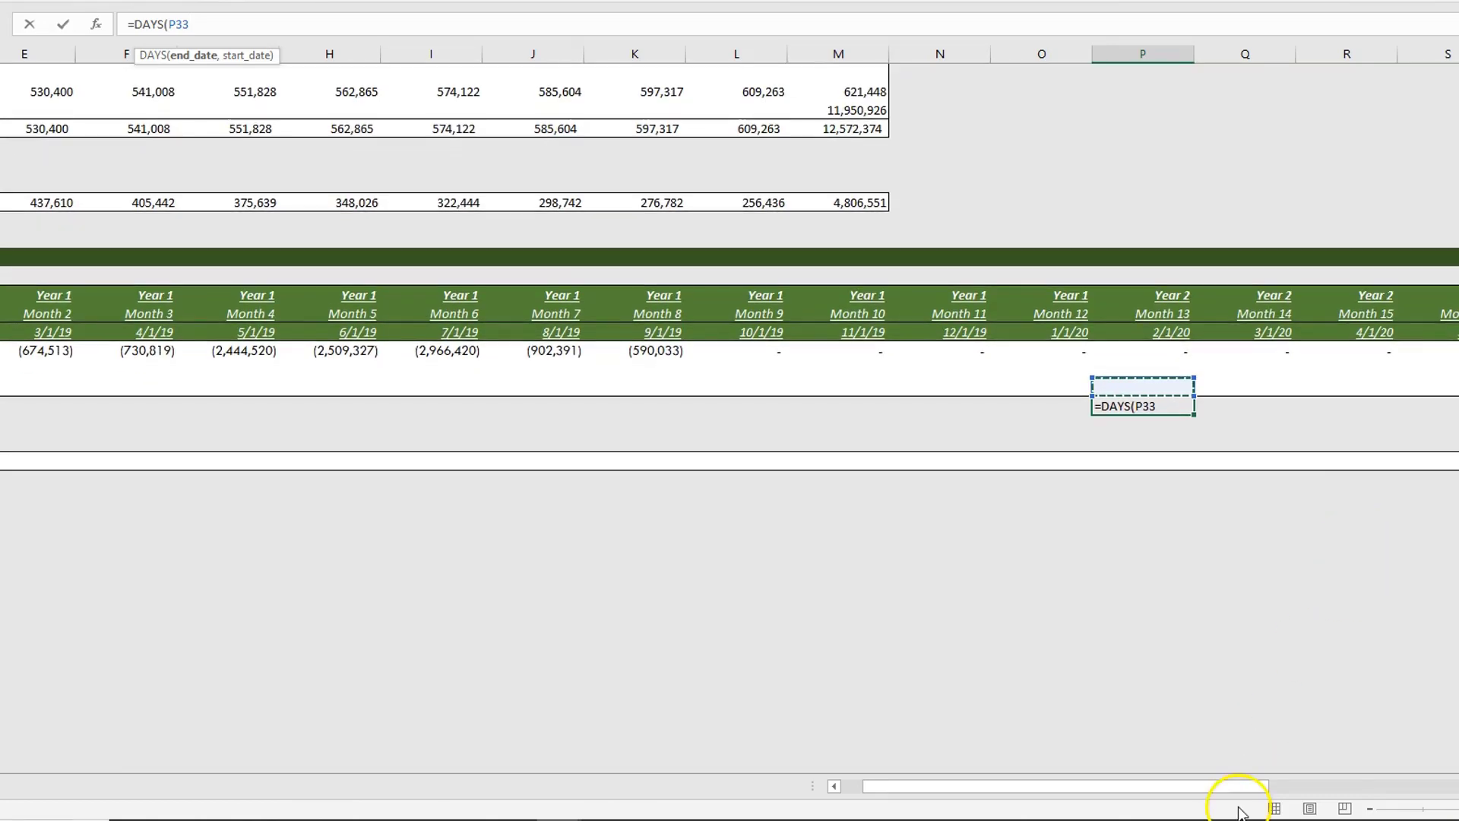
{"action": "left_click_drag", "start_coordinate": [1224, 782], "coordinate": [1284, 785]}
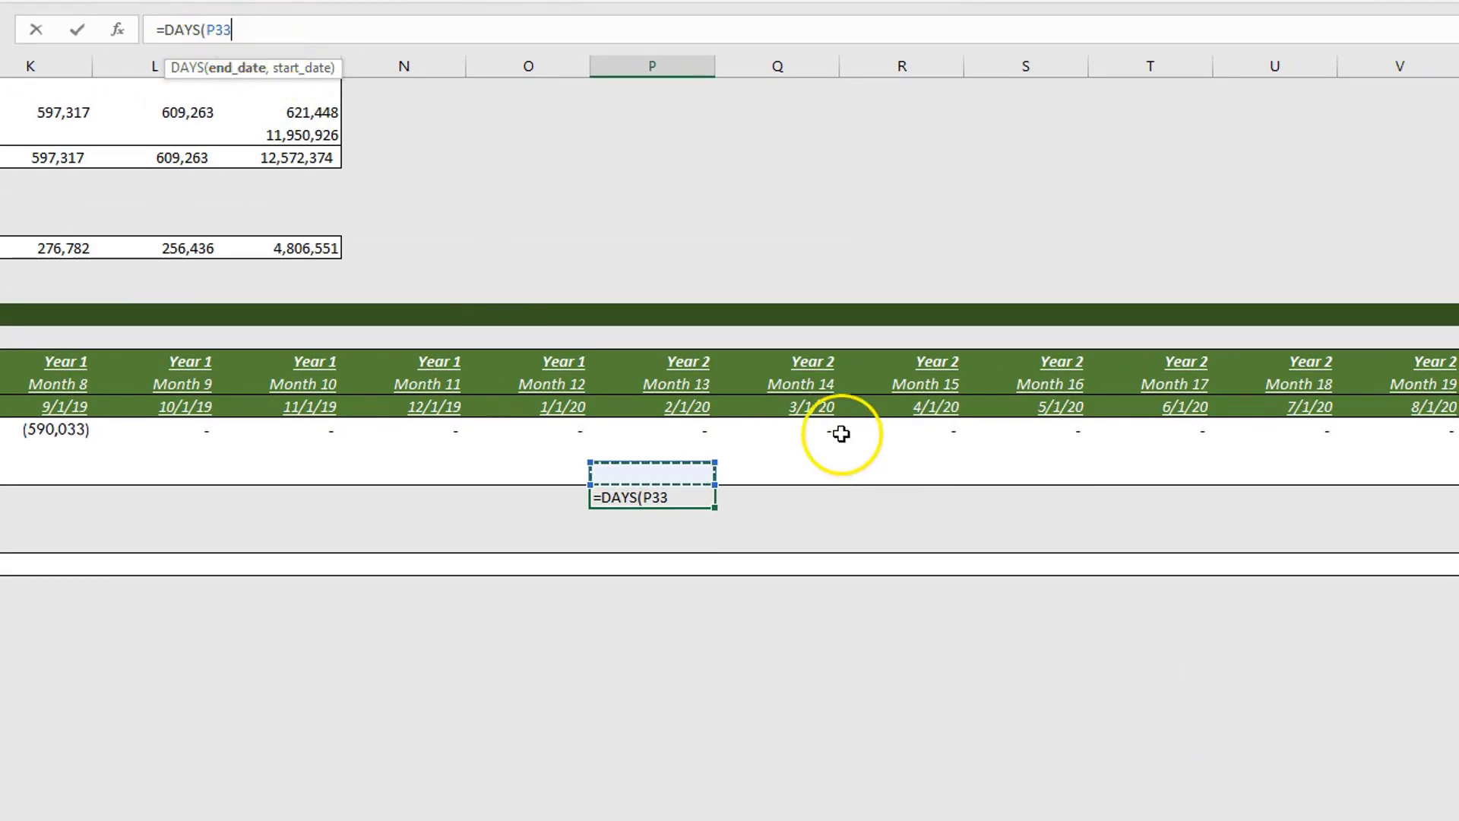
{"action": "key", "text": "Up"}
{"action": "key", "text": "Up"}
{"action": "key", "text": "Up"}
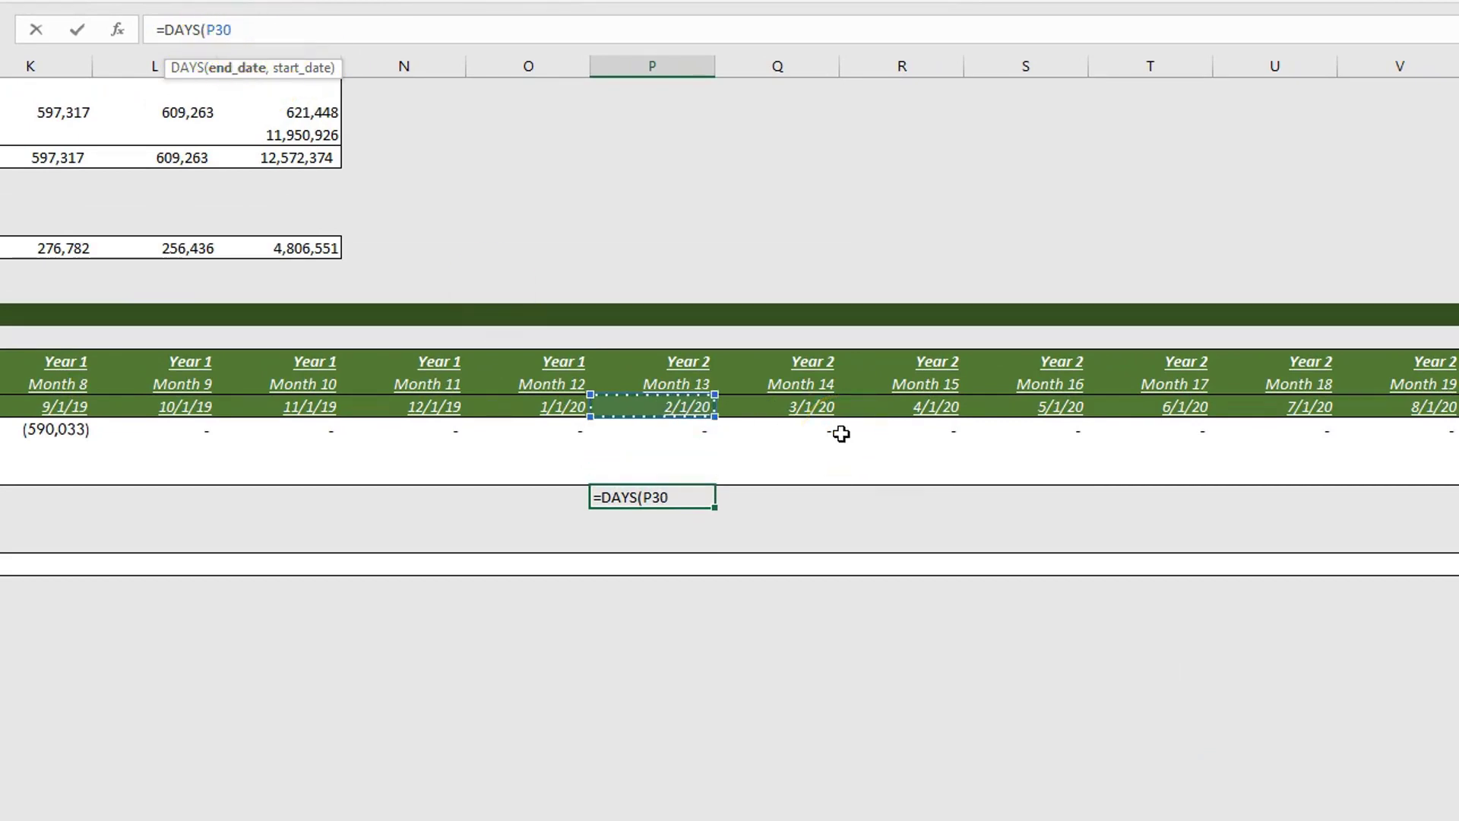
Use the 1/1/19 date in C30 as the start date to complete =DAYS(P30,C30), returning 396
{"action": "type", "text": ","}
{"action": "key", "text": "Up"}
{"action": "key", "text": "Up"}
{"action": "key", "text": "Up"}
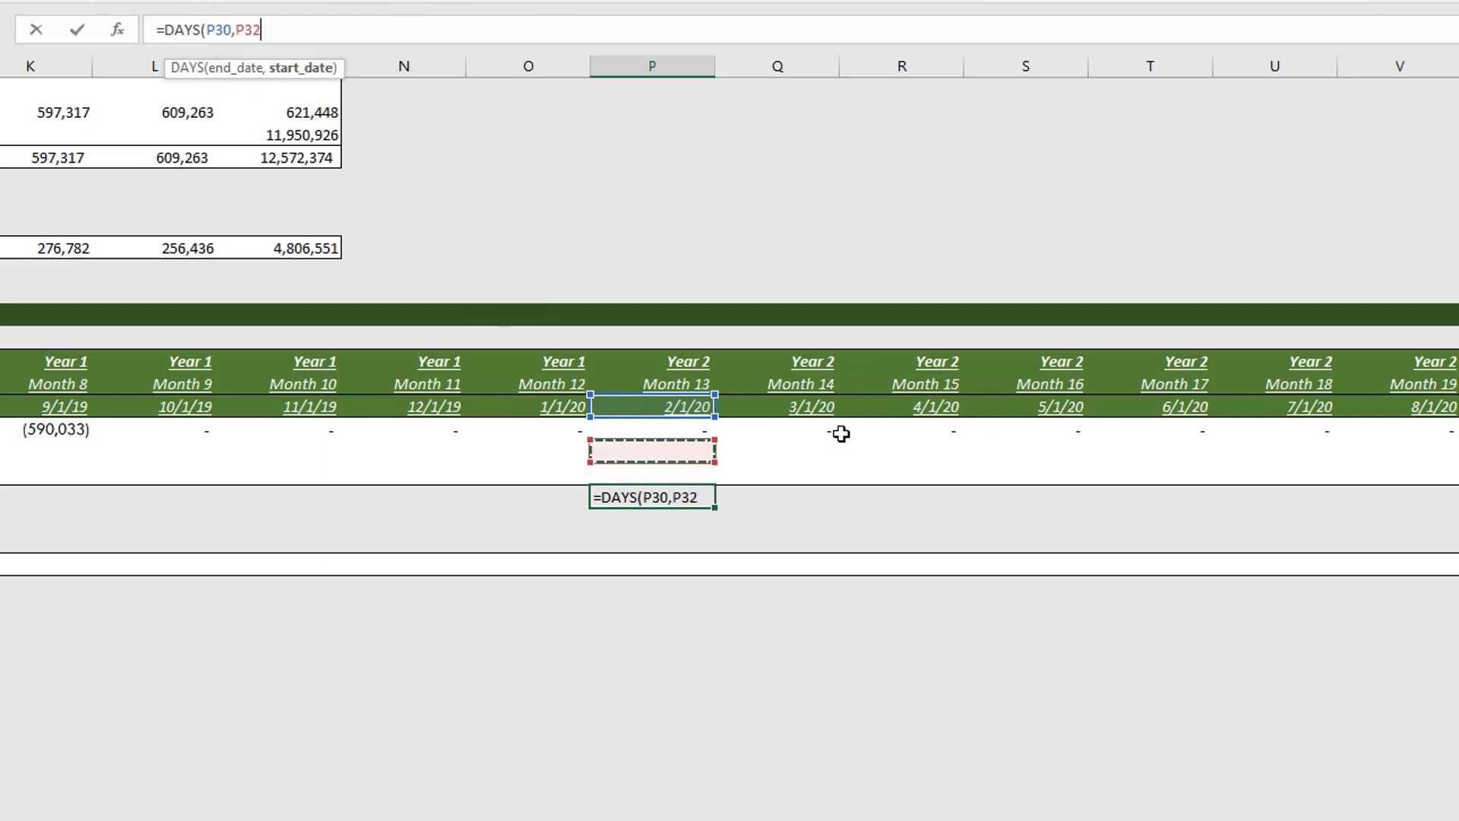
{"action": "key", "text": "ctrl+Left"}
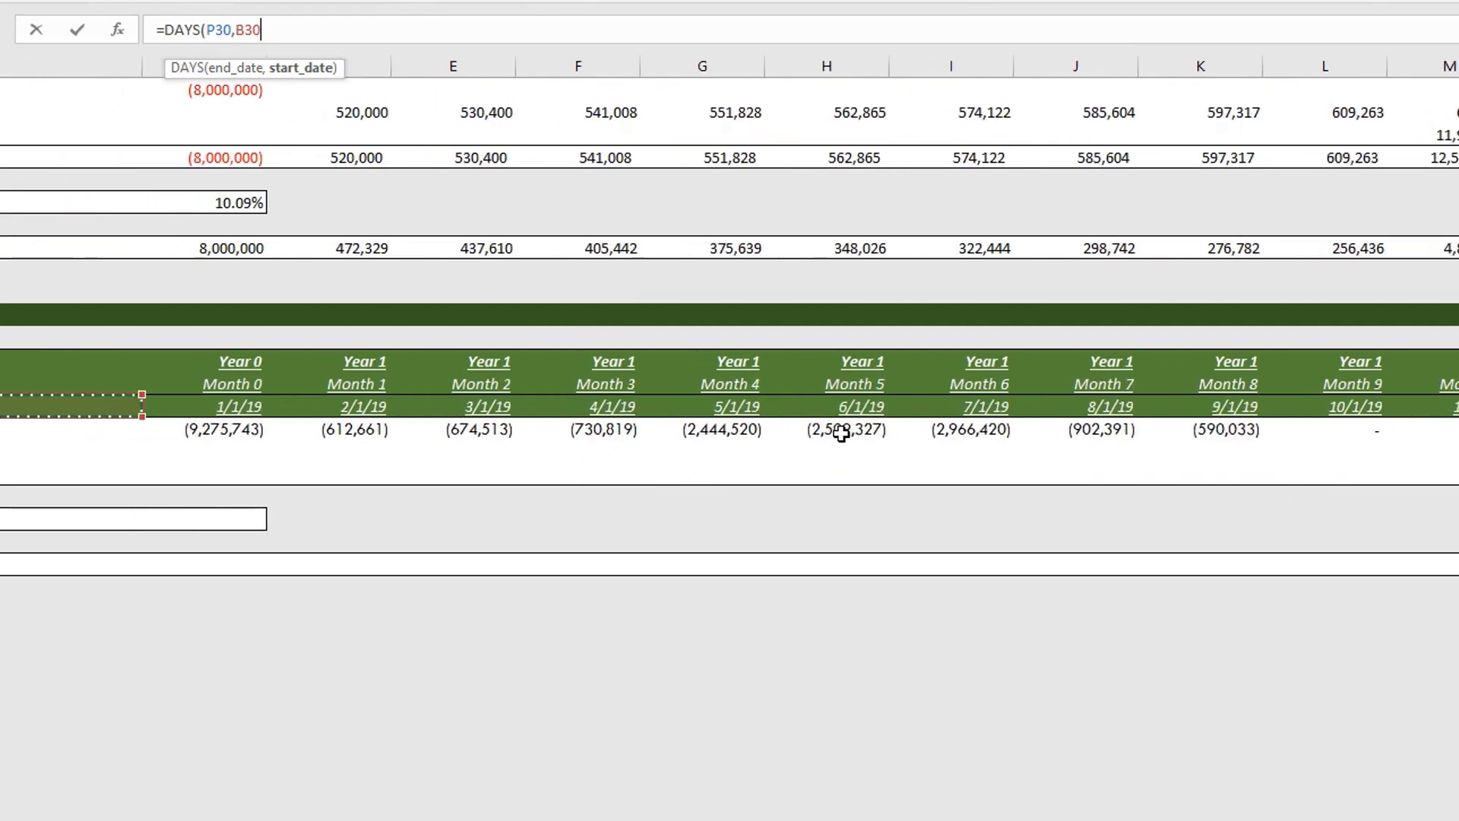
{"action": "key", "text": "Right"}
{"action": "key", "text": "Left"}
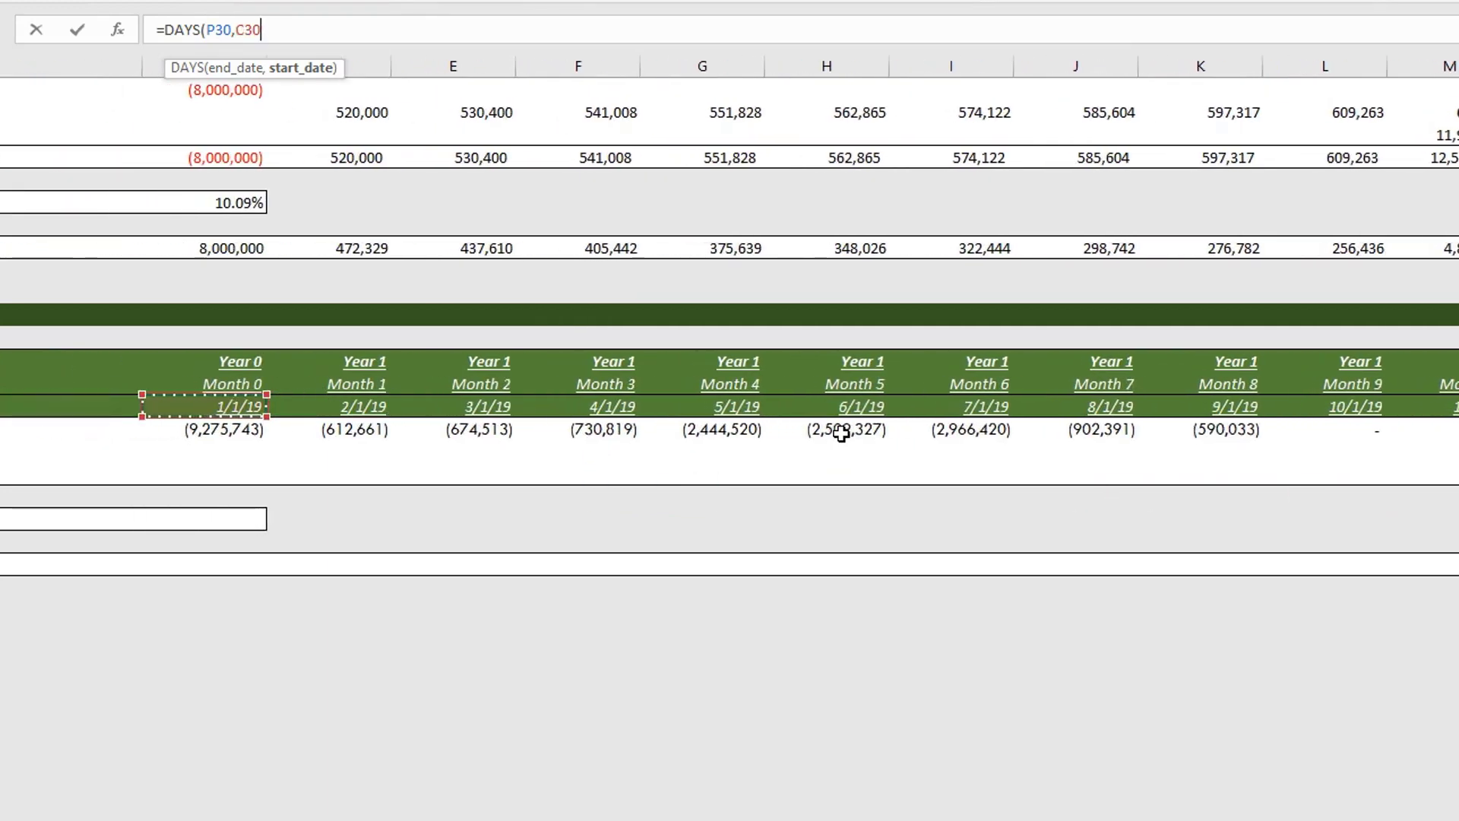
{"action": "type", "text": ")"}
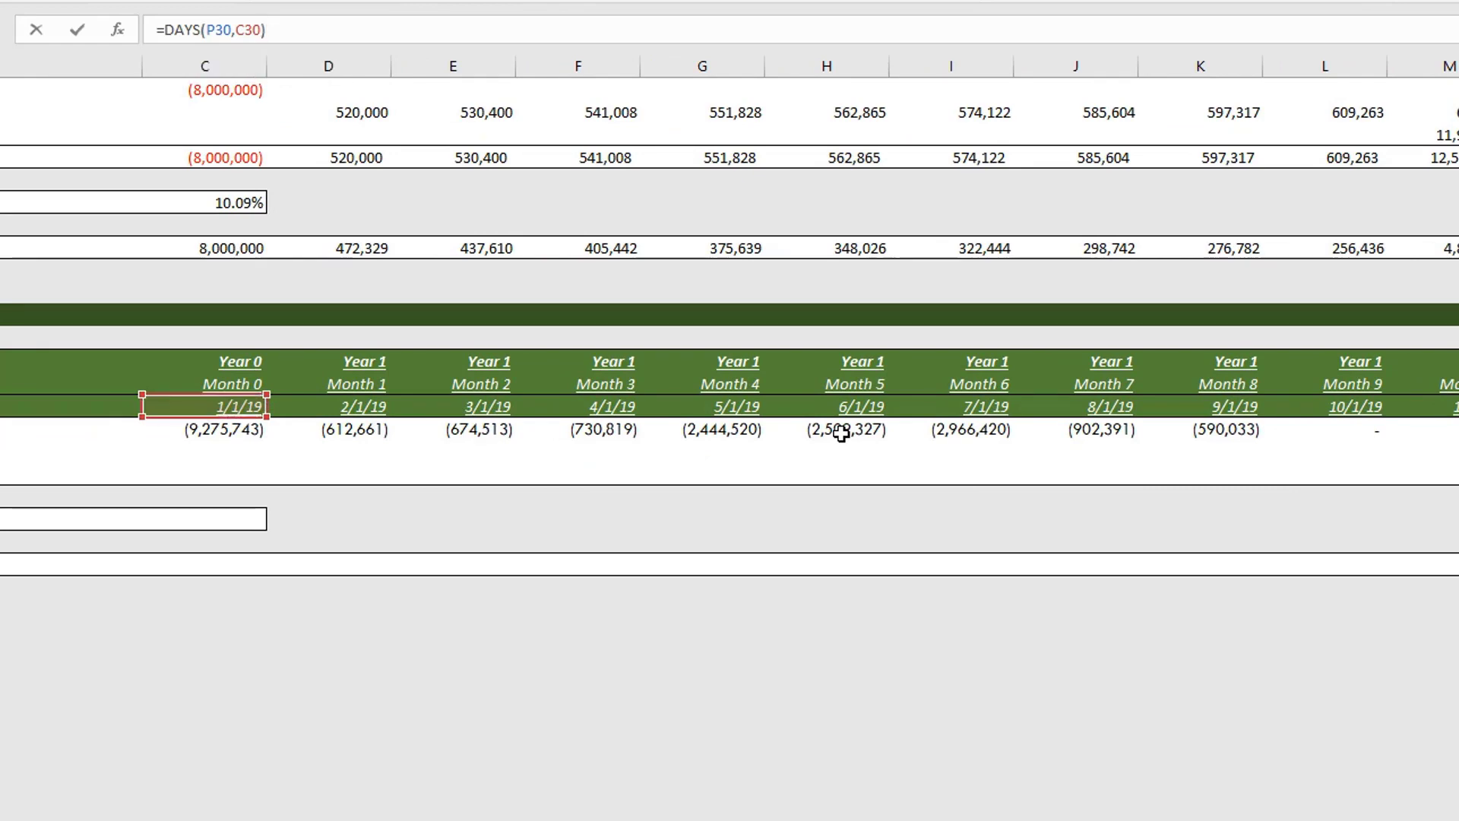
{"action": "key", "text": "Return"}
Divide the P32 formula by 365 and format it as General, showing 1.084931507
{"action": "key", "text": "Up"}
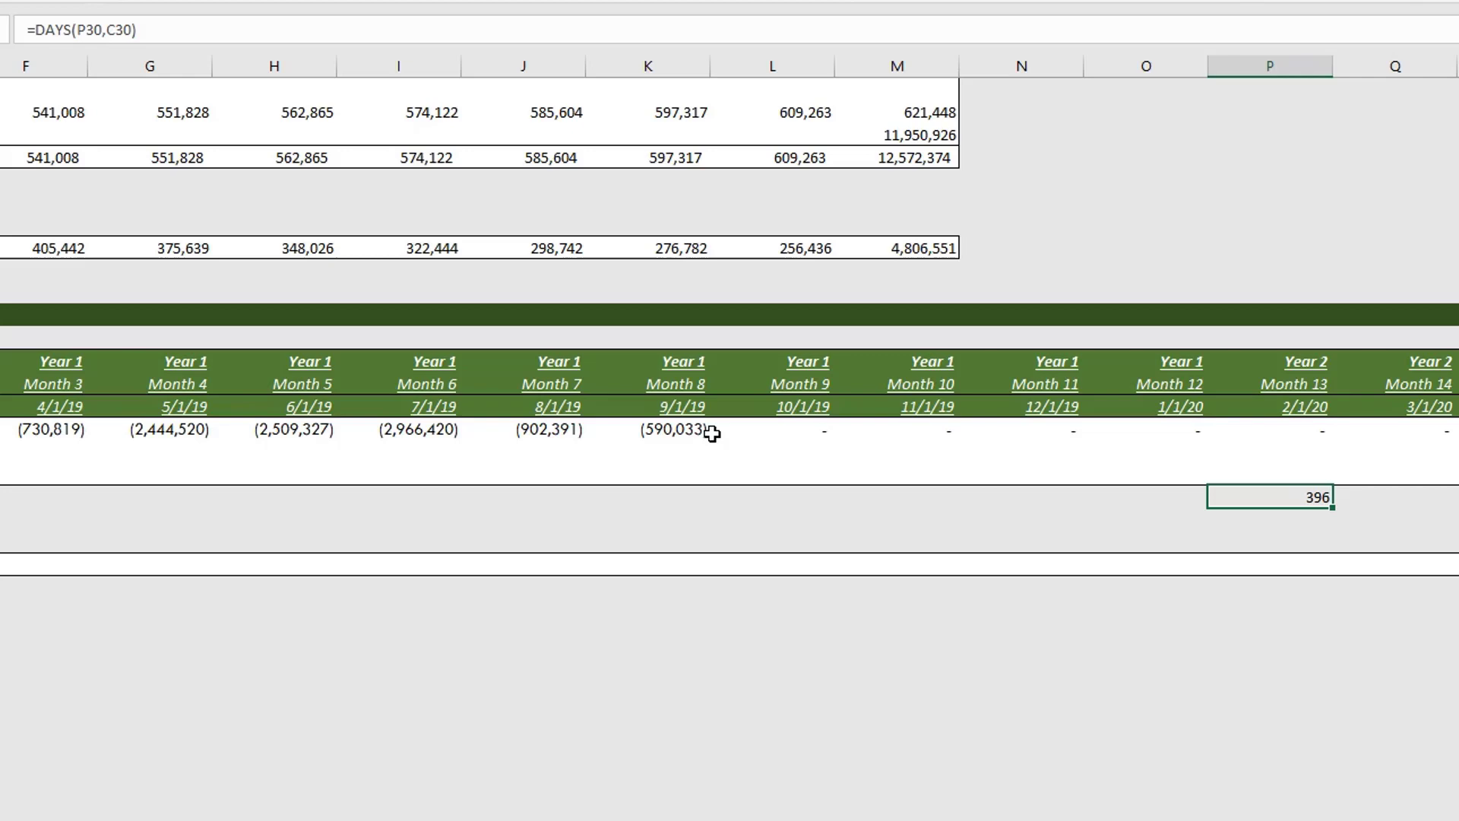
{"action": "key", "text": "F2"}
{"action": "type", "text": "/365"}
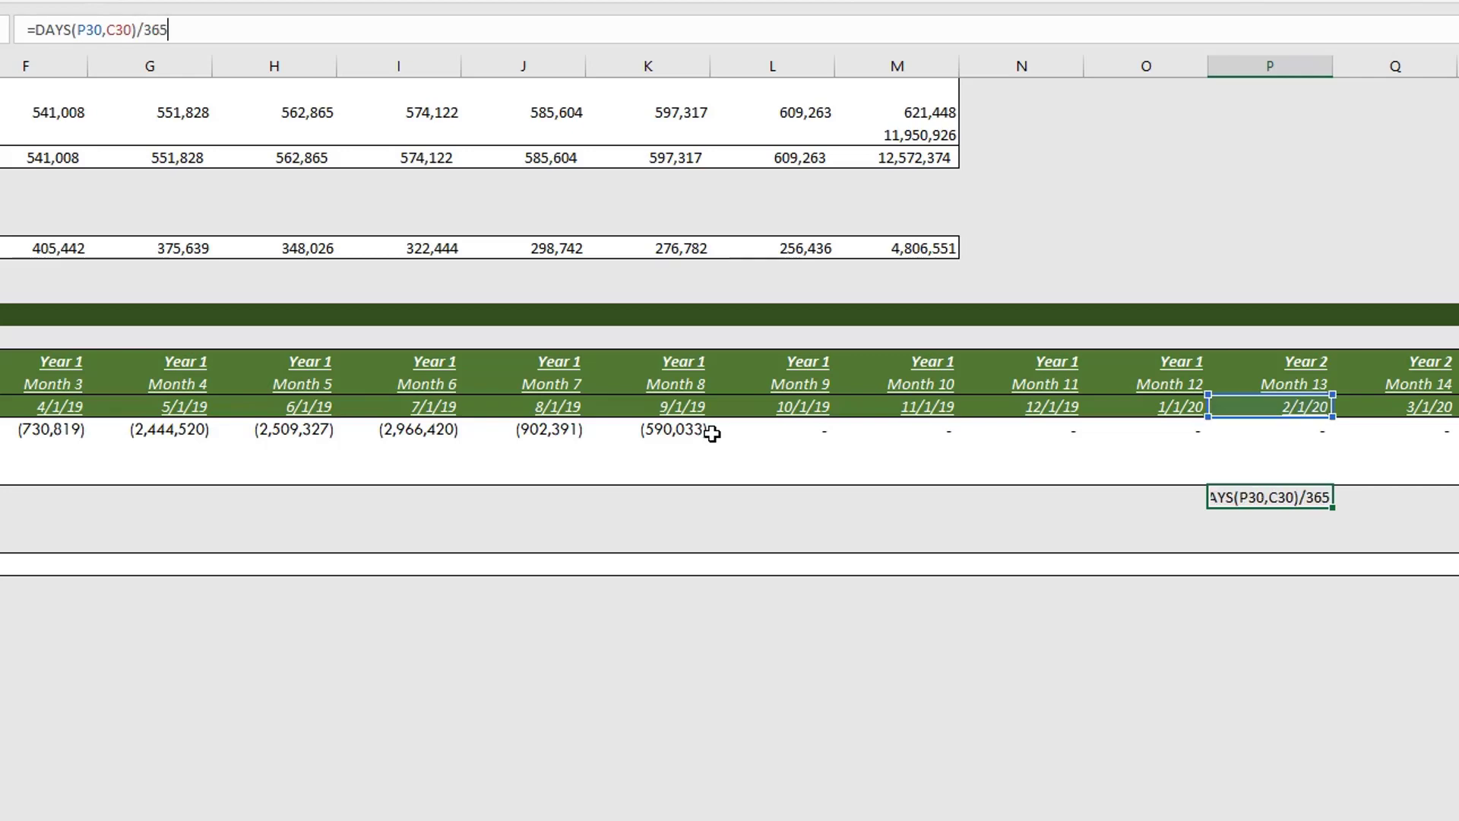
{"action": "key", "text": "Return"}
{"action": "key", "text": "Up"}
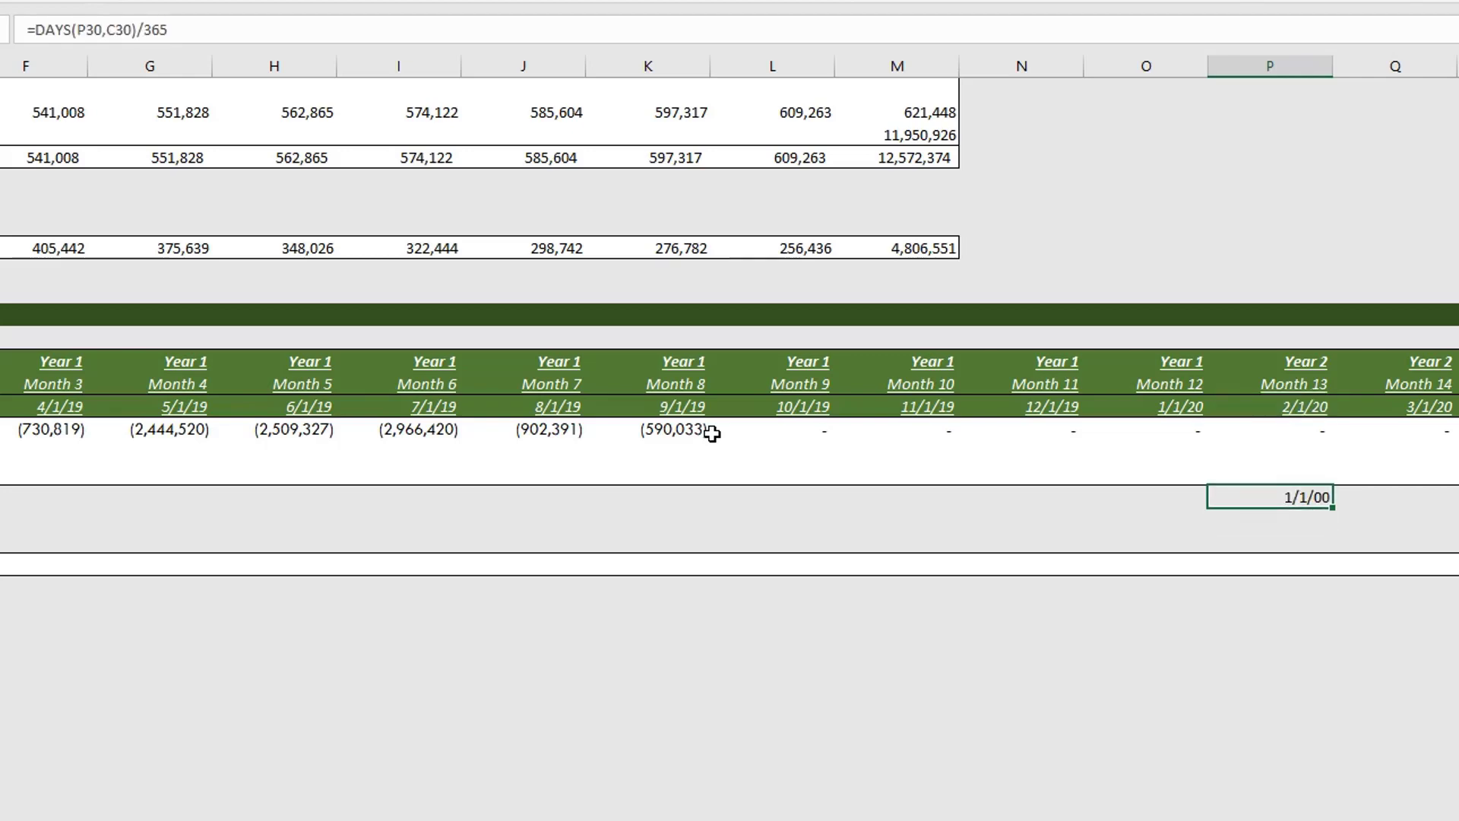
{"action": "left_click", "coordinate": [395, 1]}
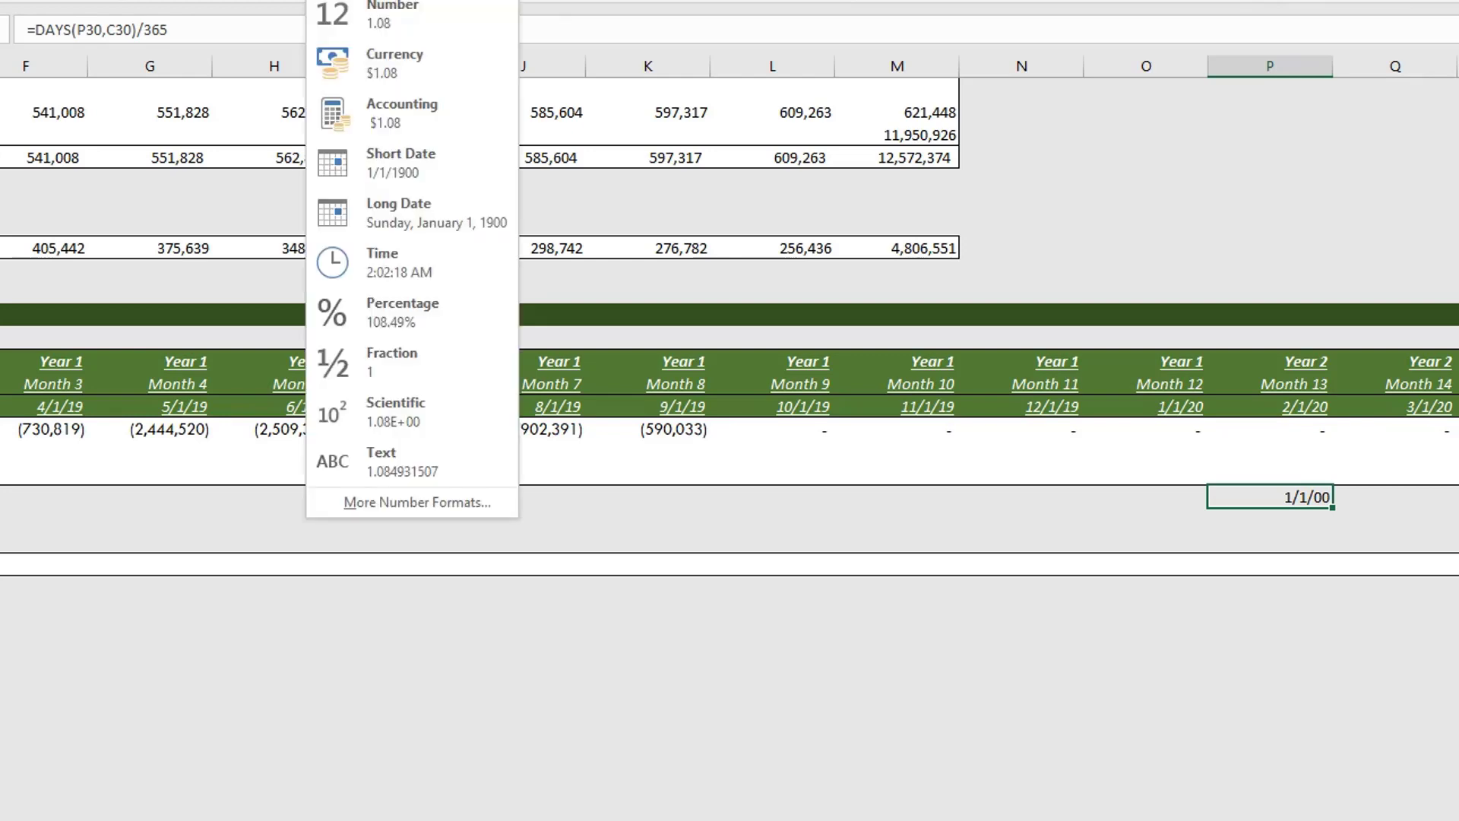
{"action": "left_click", "coordinate": [410, 2]}
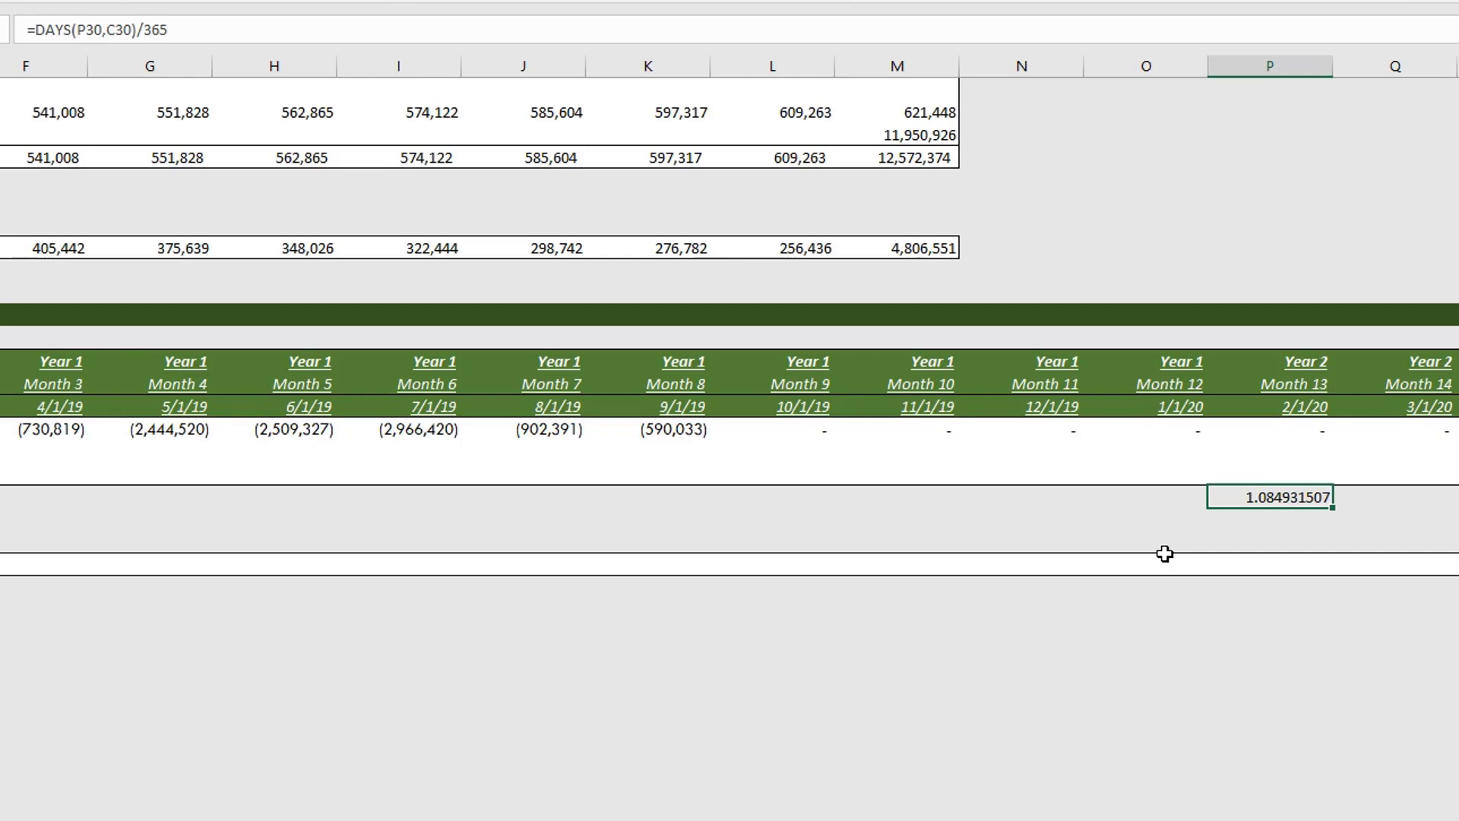
Clear the test calculation and start an XIRR in C35 with values C31:AM31
{"action": "key", "text": "Delete"}
{"action": "key", "text": "Down"}
{"action": "key", "text": "Home"}
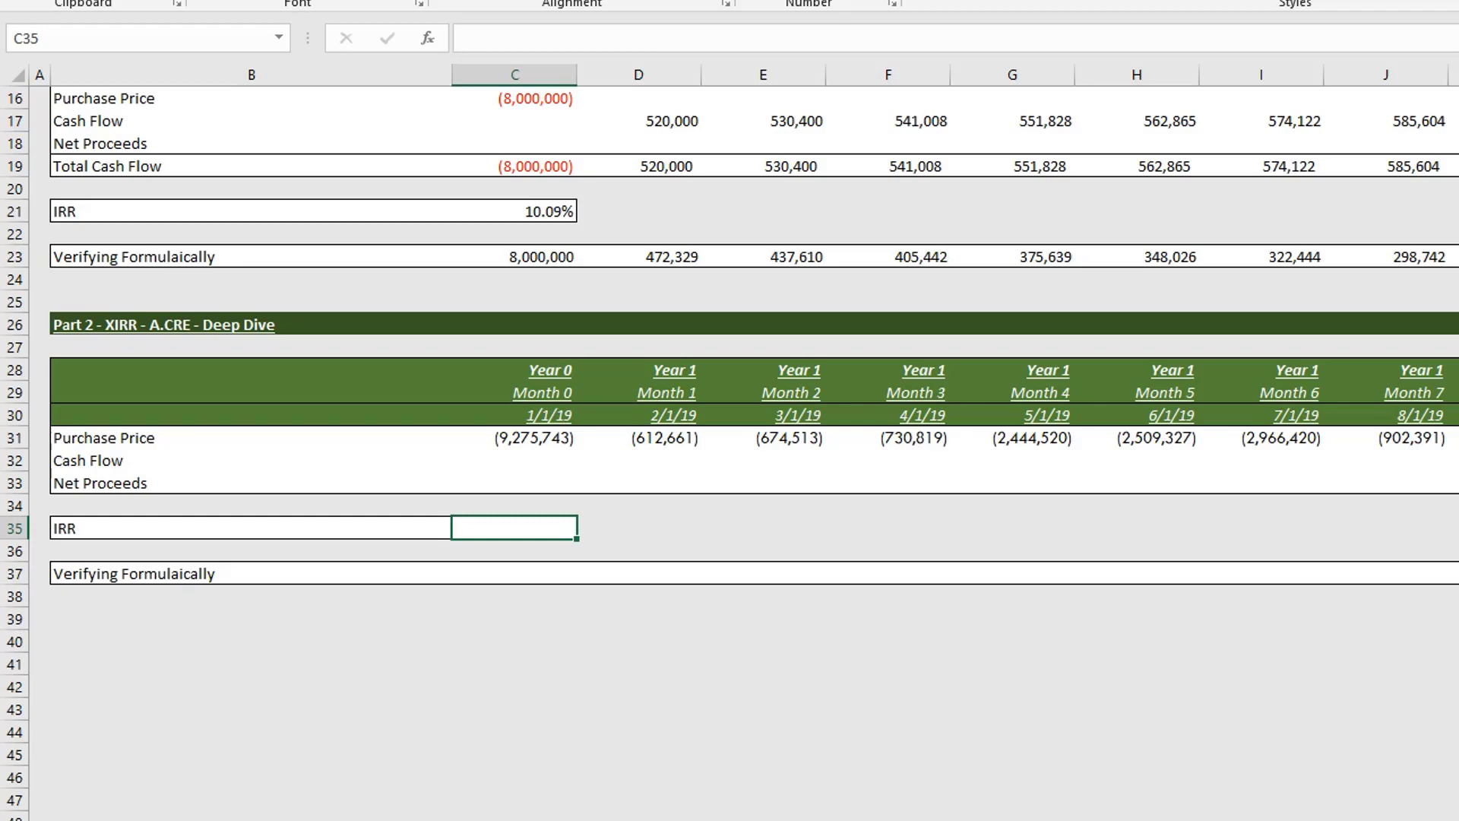
{"action": "type", "text": "=xirr"}
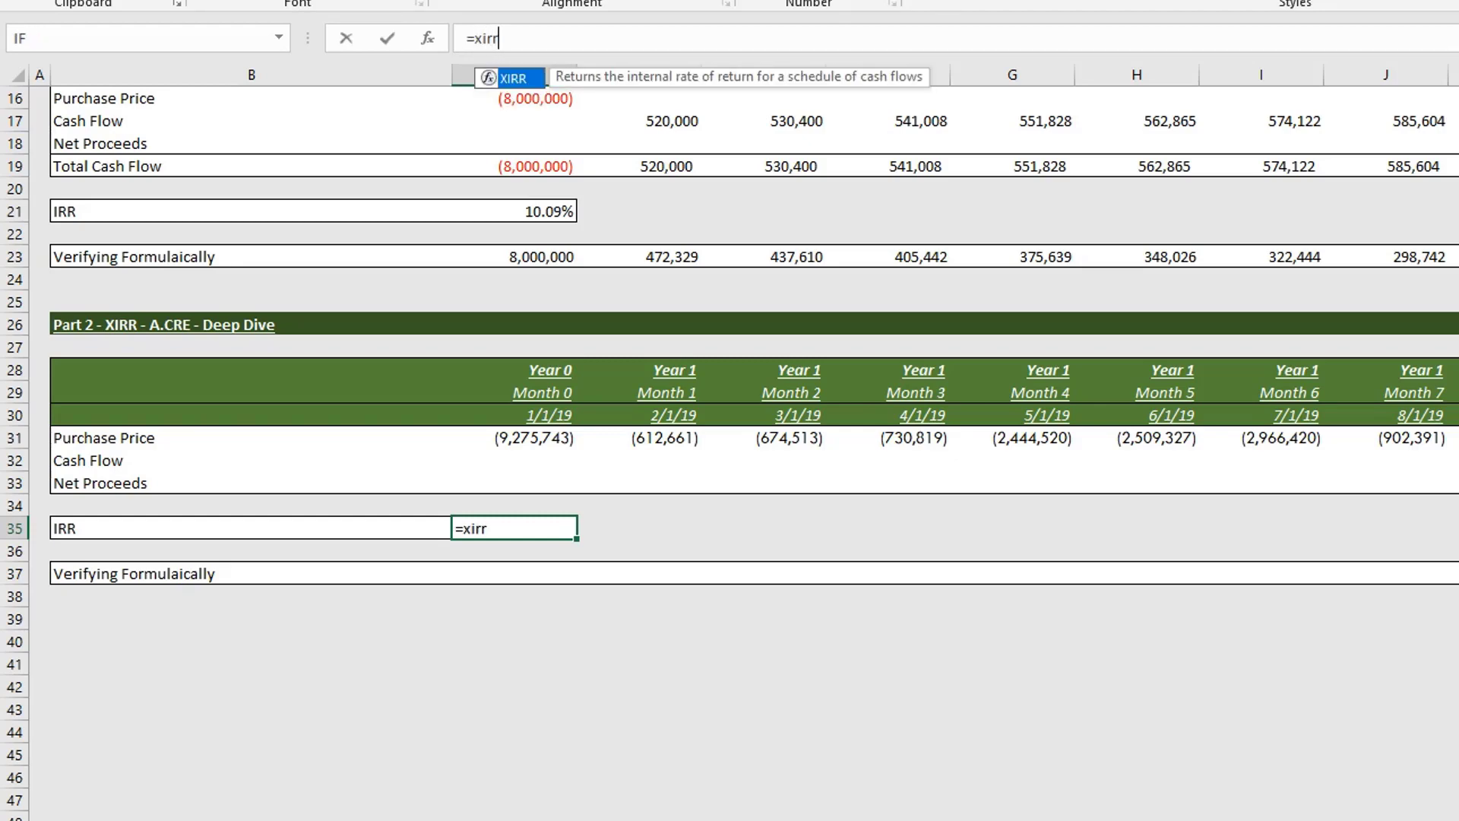
{"action": "key", "text": "Tab"}
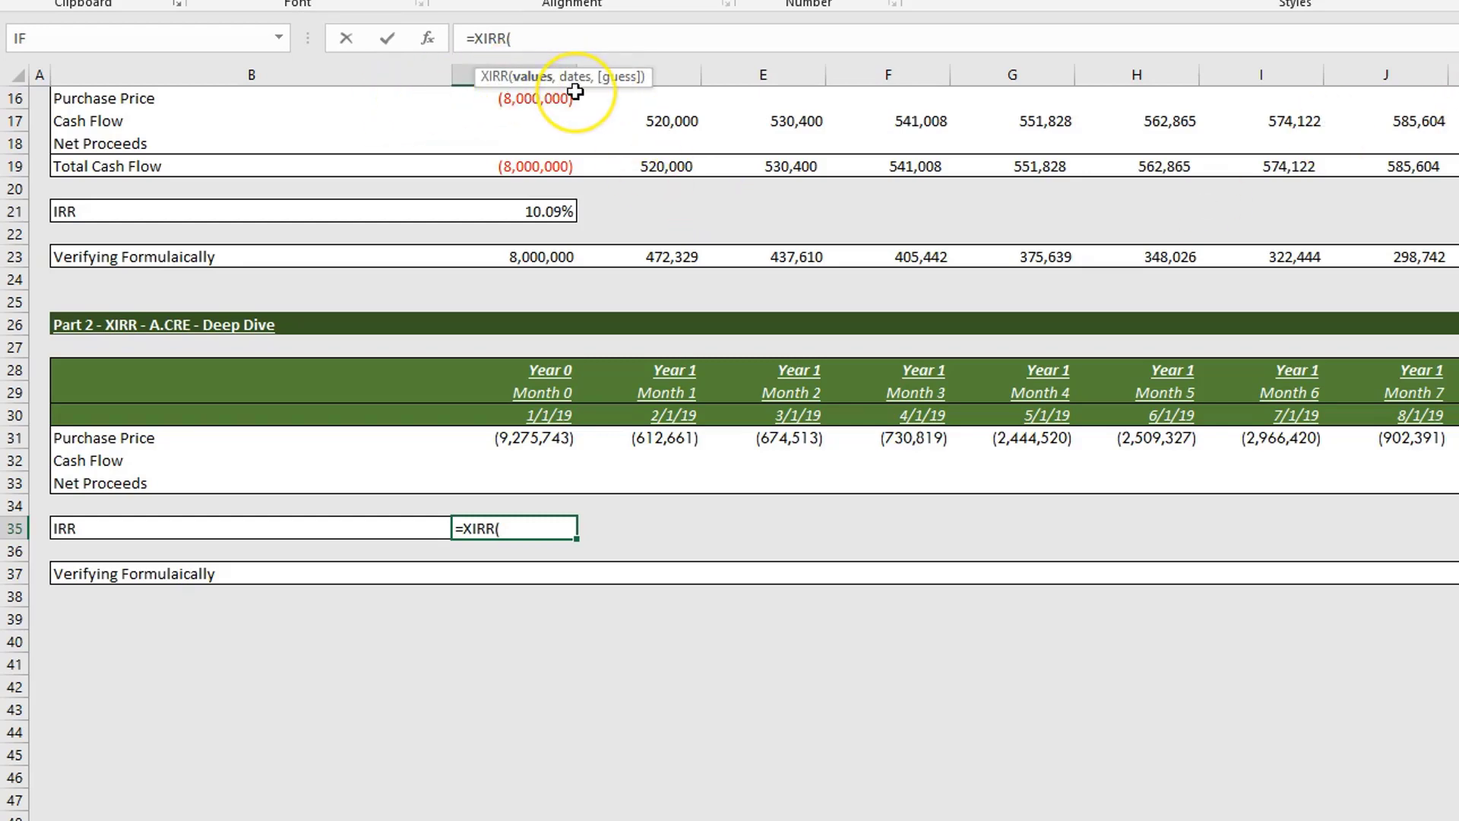
{"action": "key", "text": "Up"}
{"action": "key", "text": "Up"}
{"action": "key", "text": "Up"}
{"action": "key", "text": "Up"}
{"action": "key", "text": "ctrl+shift+Right"}
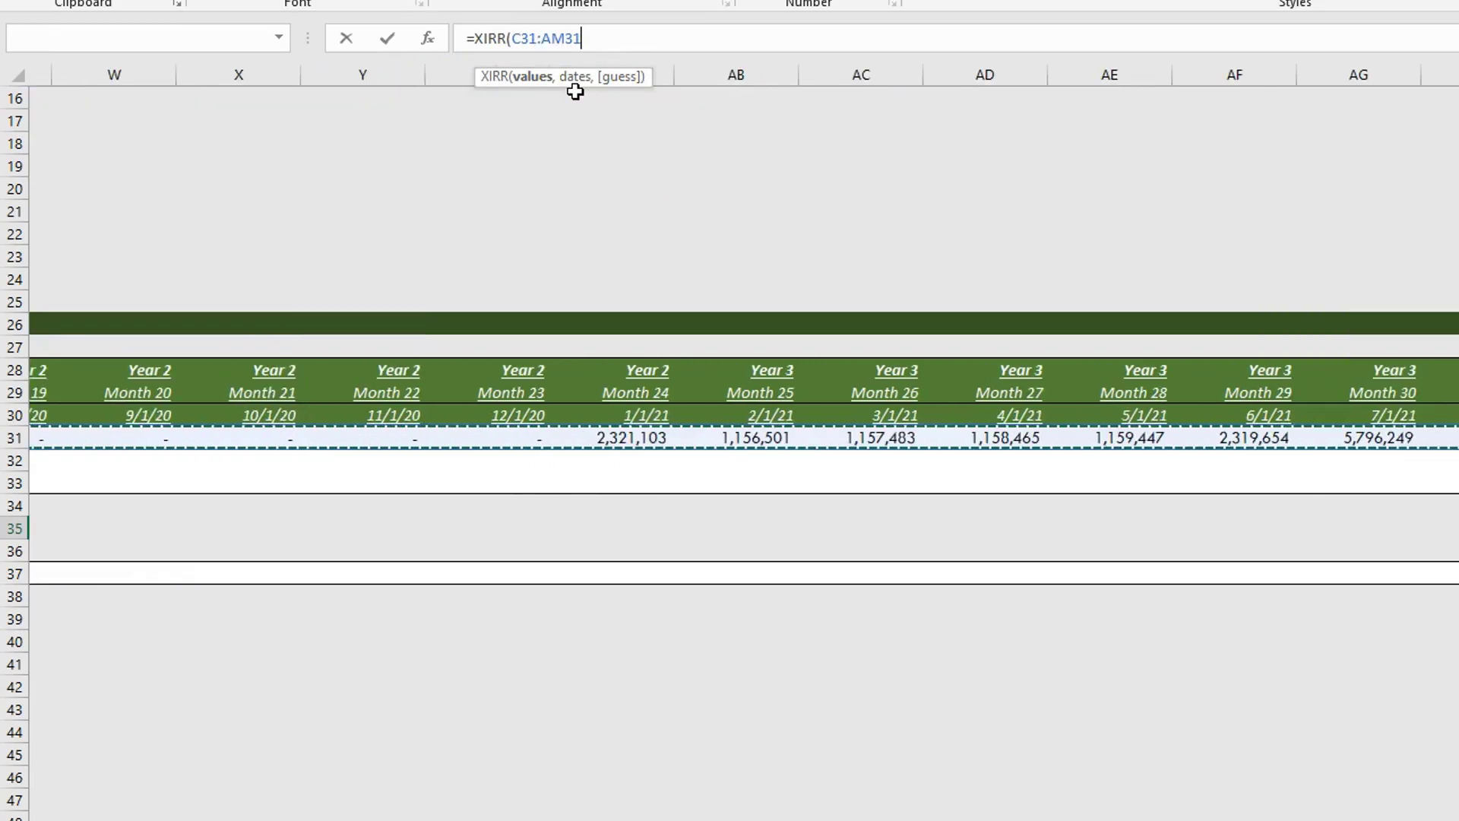
{"action": "type", "text": ","}
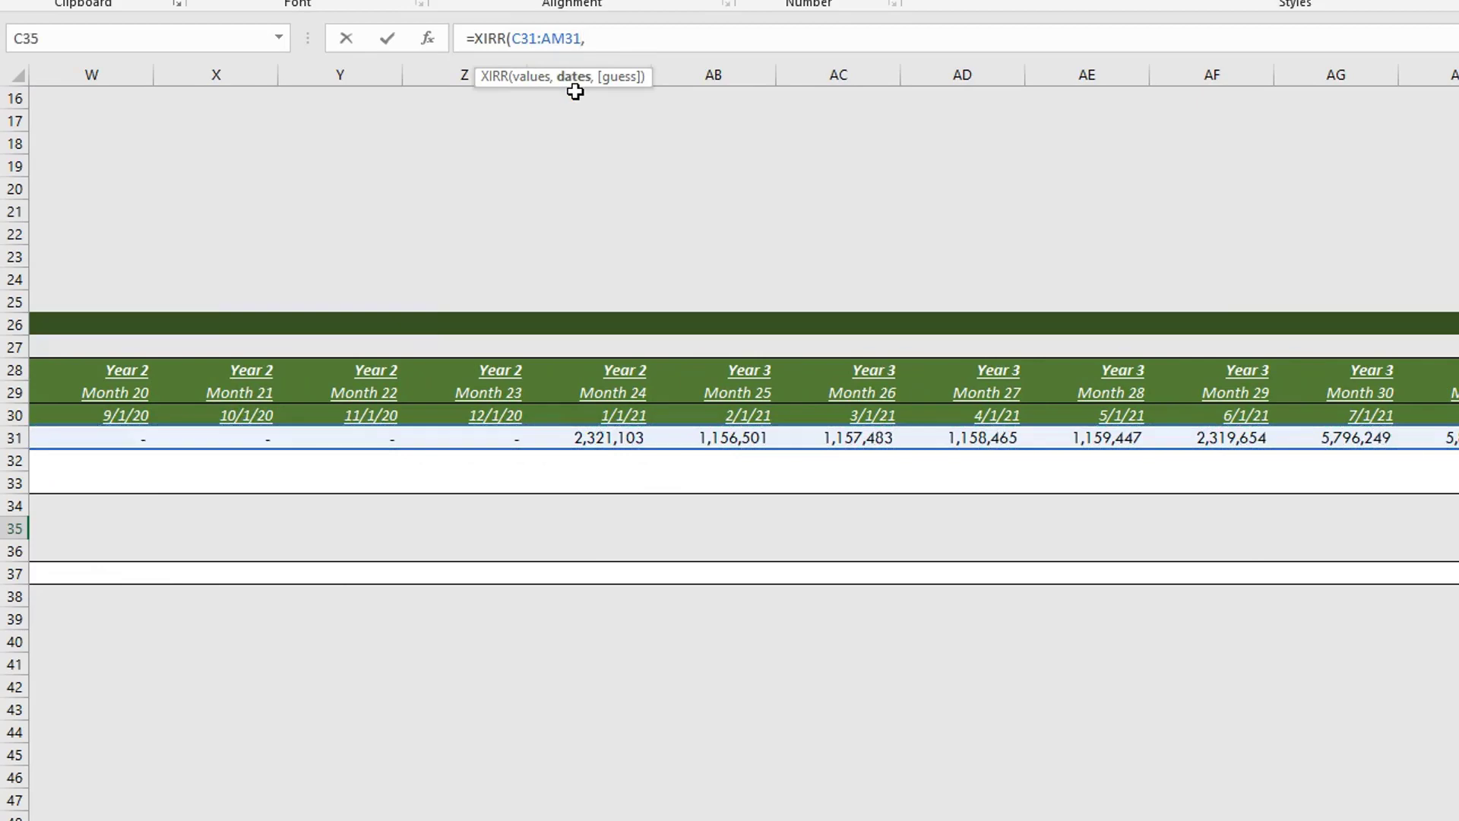
Add dates C30:AM30 and commit =XIRR(C31:AM31,C30:AM30), returning 32.09%
{"action": "key", "text": "Up"}
{"action": "key", "text": "Up"}
{"action": "key", "text": "Up"}
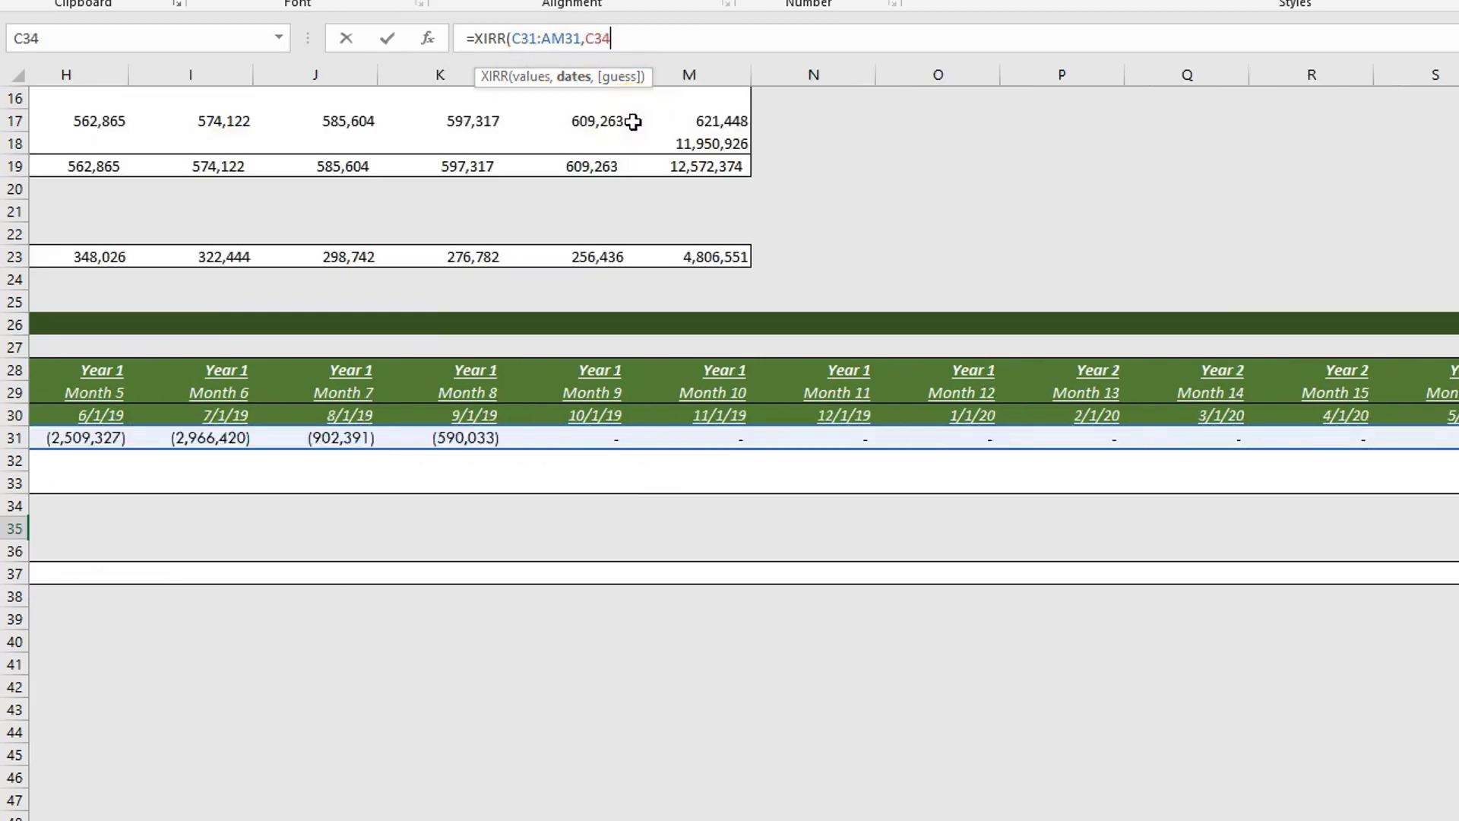
{"action": "key", "text": "Left"}
{"action": "key", "text": "Right"}
{"action": "key", "text": "Up"}
{"action": "key", "text": "Up"}
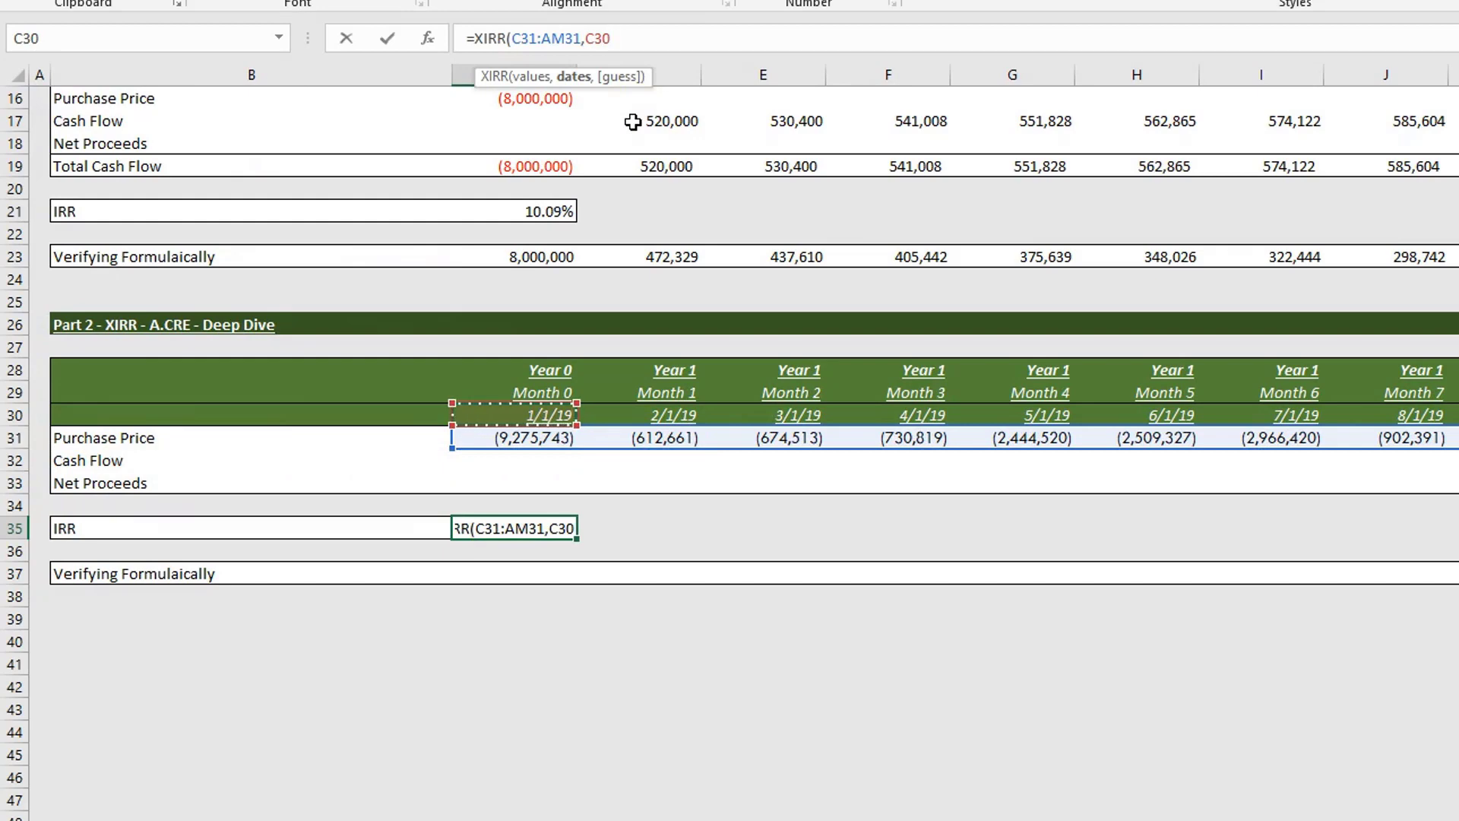
{"action": "scroll", "coordinate": [634, 123], "scroll_direction": "right", "scroll_amount": 1}
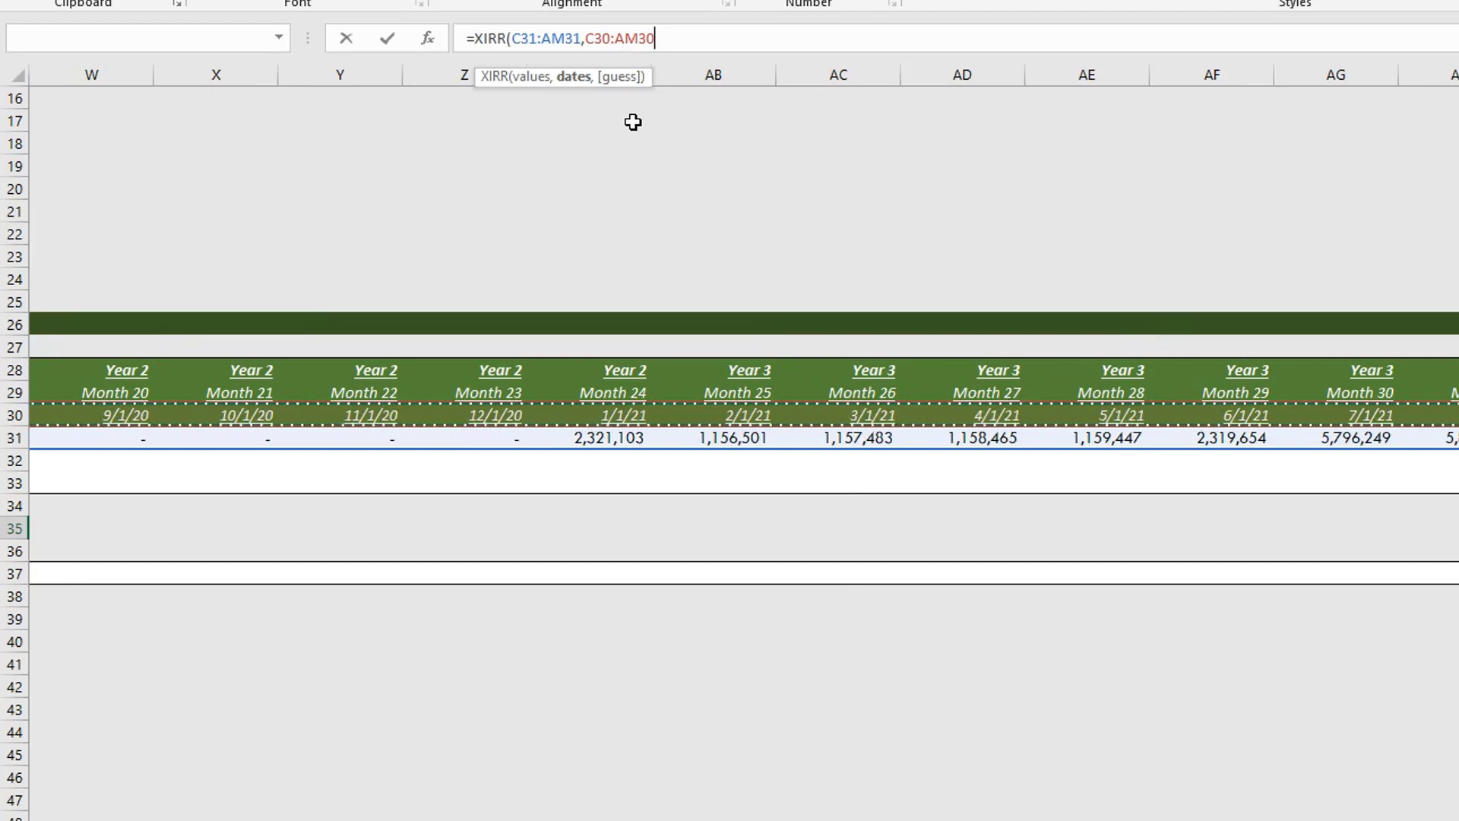
{"action": "type", "text": ")"}
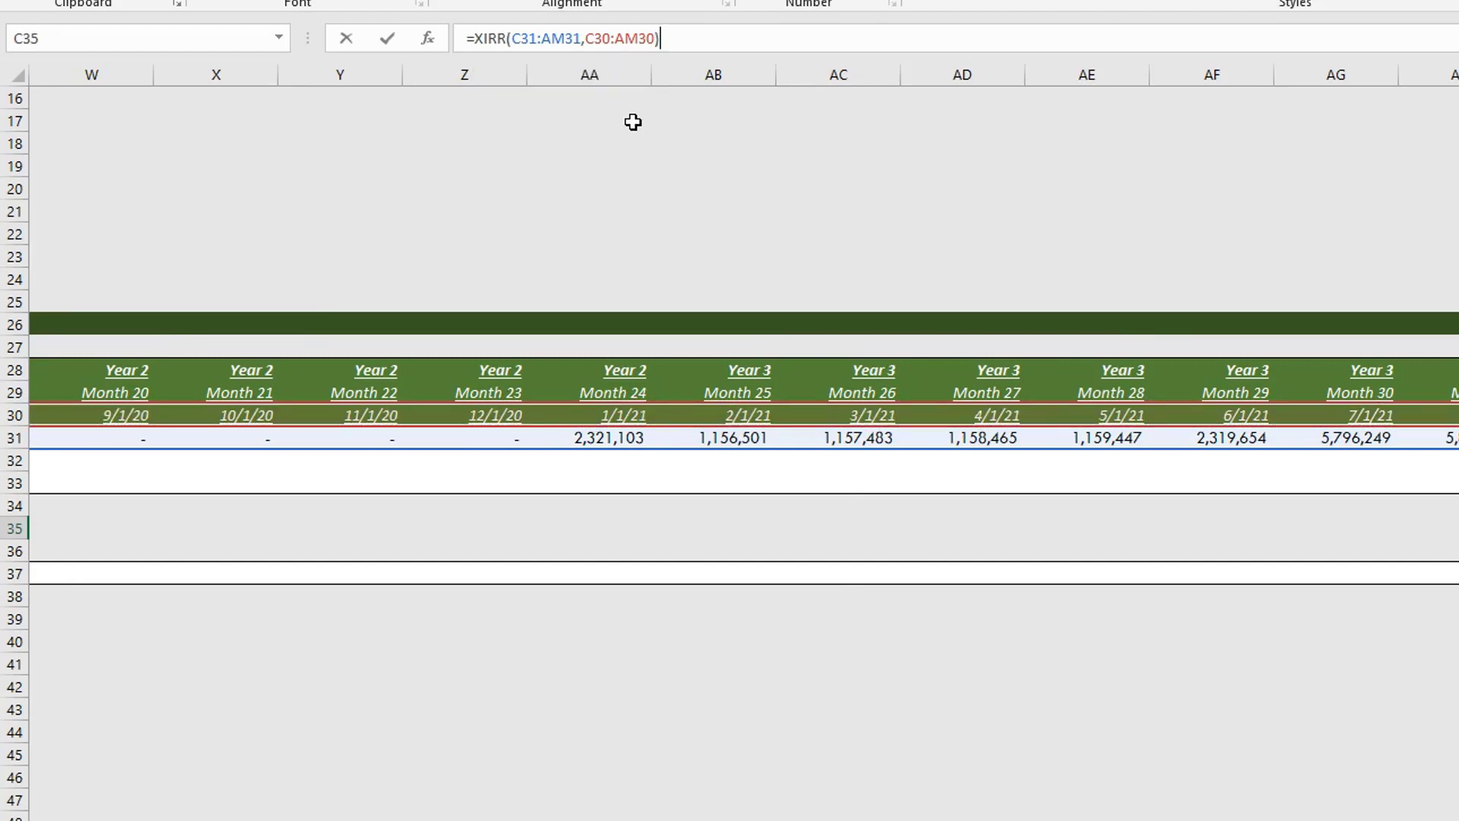
{"action": "key", "text": "ctrl+Return"}
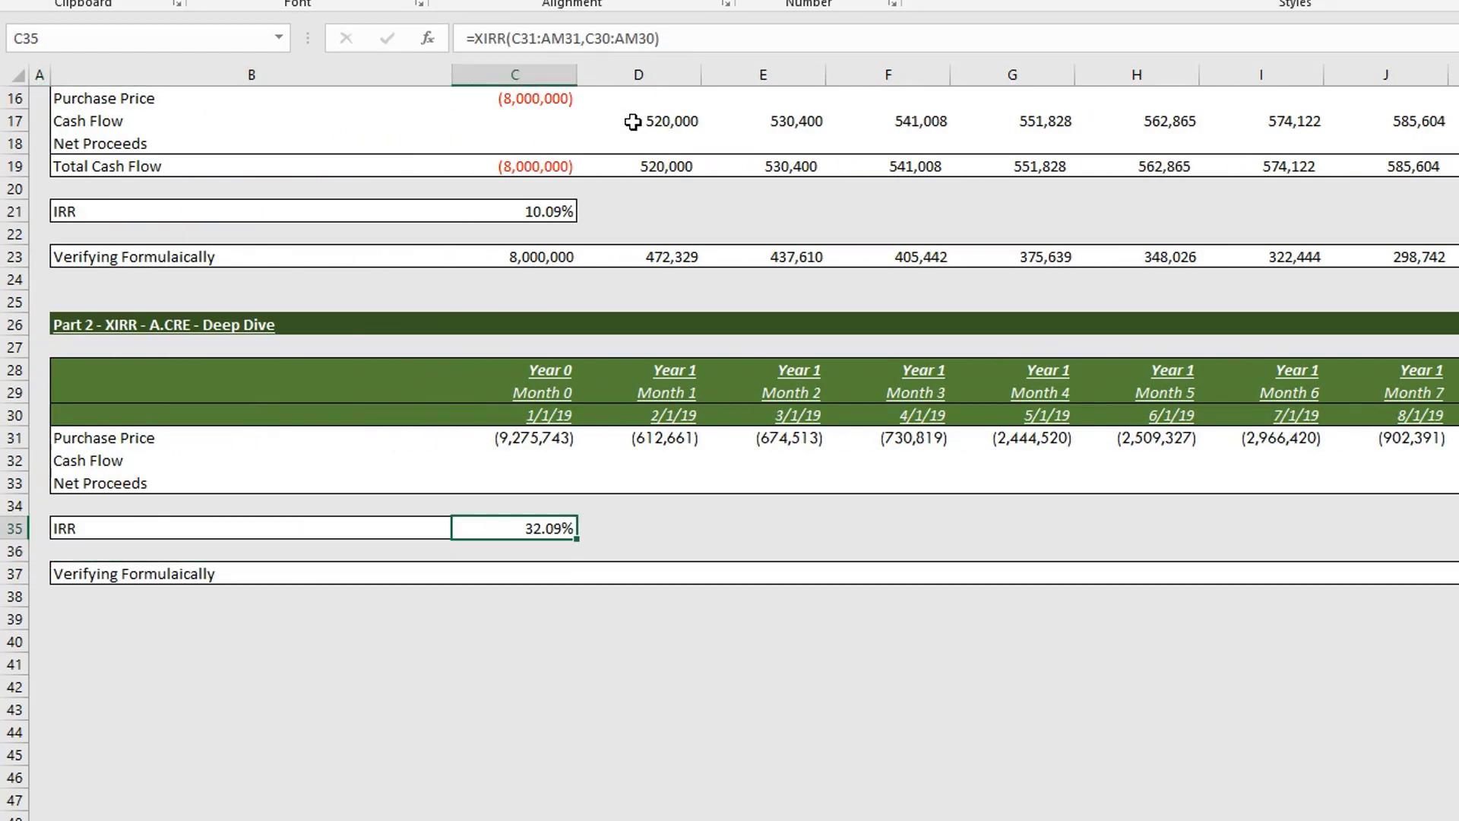
{"action": "key", "text": "F2"}
{"action": "key", "text": "Escape"}
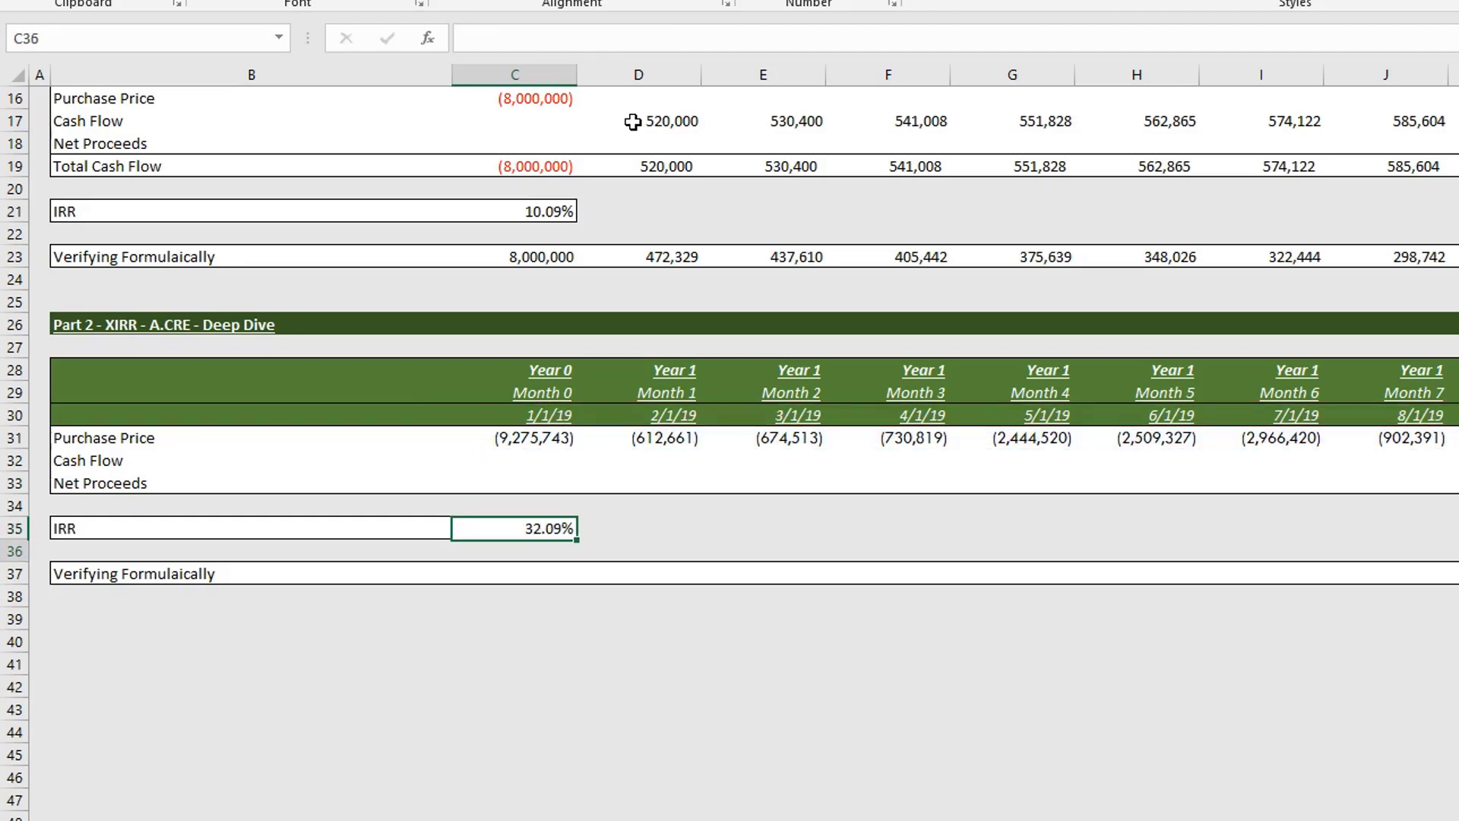
Using the Part 1 formula in D23 as a model, begin D37 as =D31/(1+$C$35)
{"action": "key", "text": "Down"}
{"action": "key", "text": "Down"}
{"action": "key", "text": "Right"}
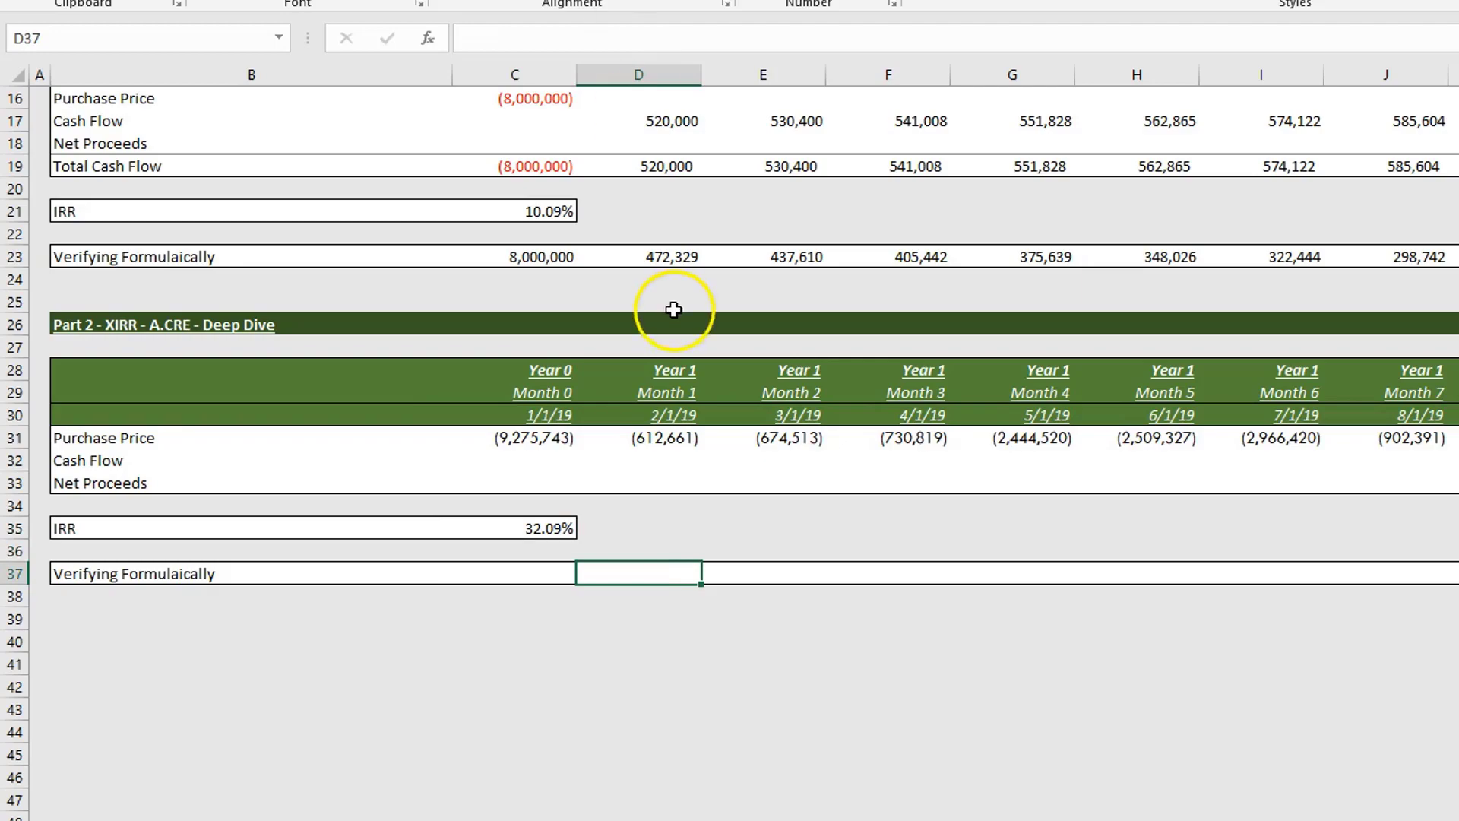
{"action": "left_click", "coordinate": [672, 256]}
{"action": "scroll", "coordinate": [684, 312], "scroll_direction": "up", "scroll_amount": 4}
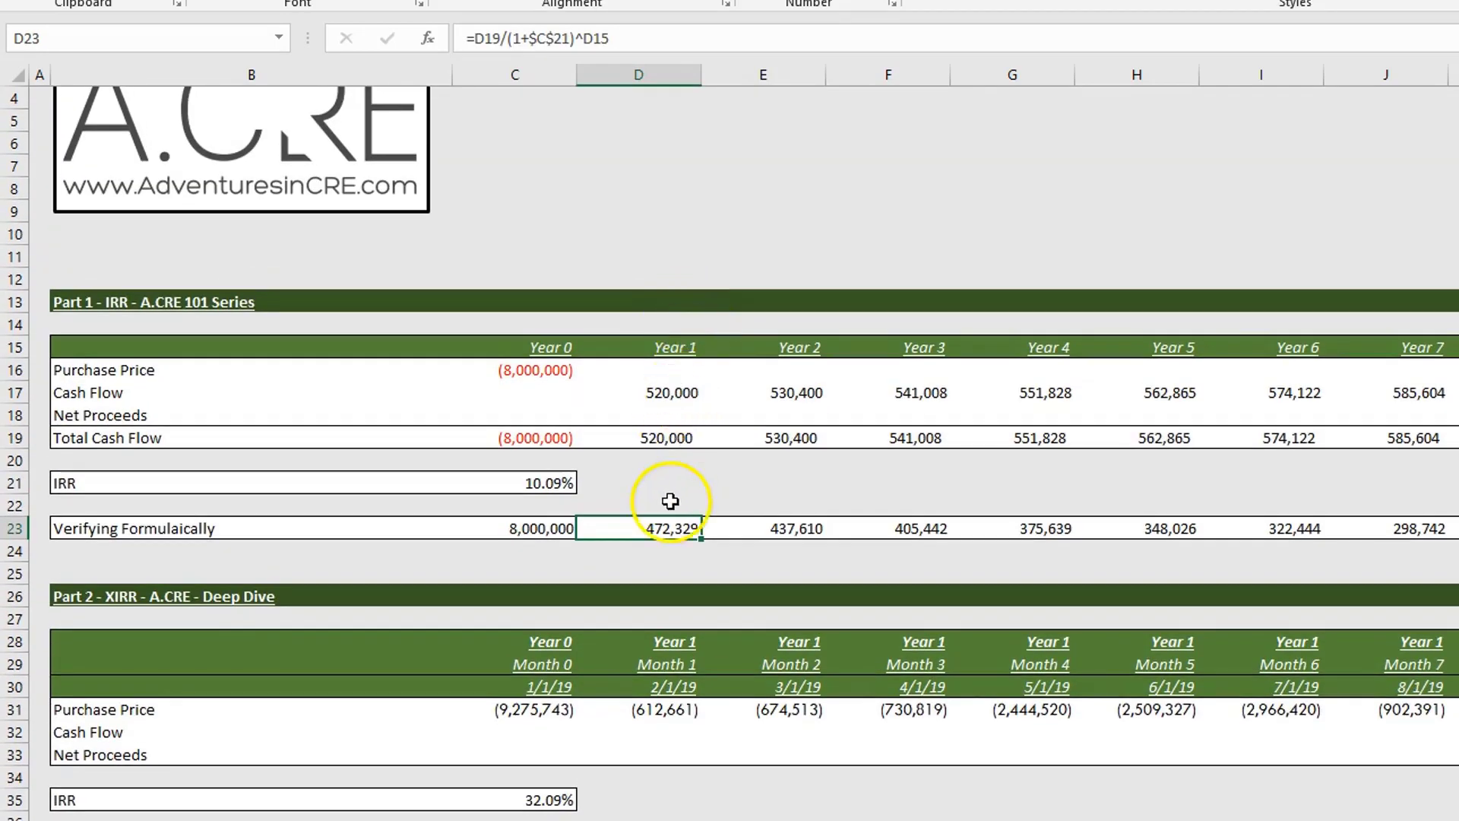
{"action": "scroll", "coordinate": [577, 329], "scroll_direction": "down", "scroll_amount": 1}
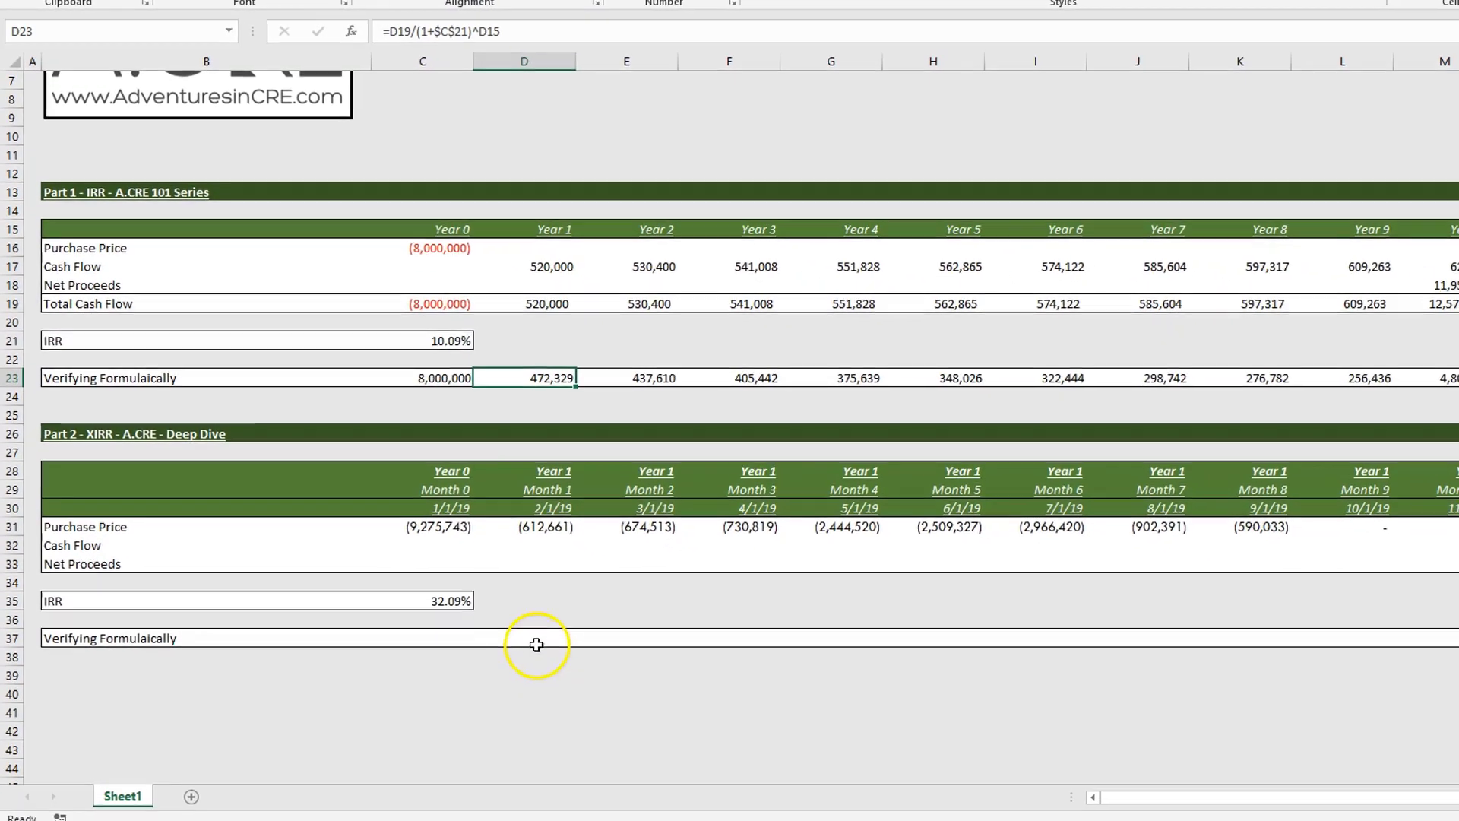
{"action": "left_click", "coordinate": [602, 726]}
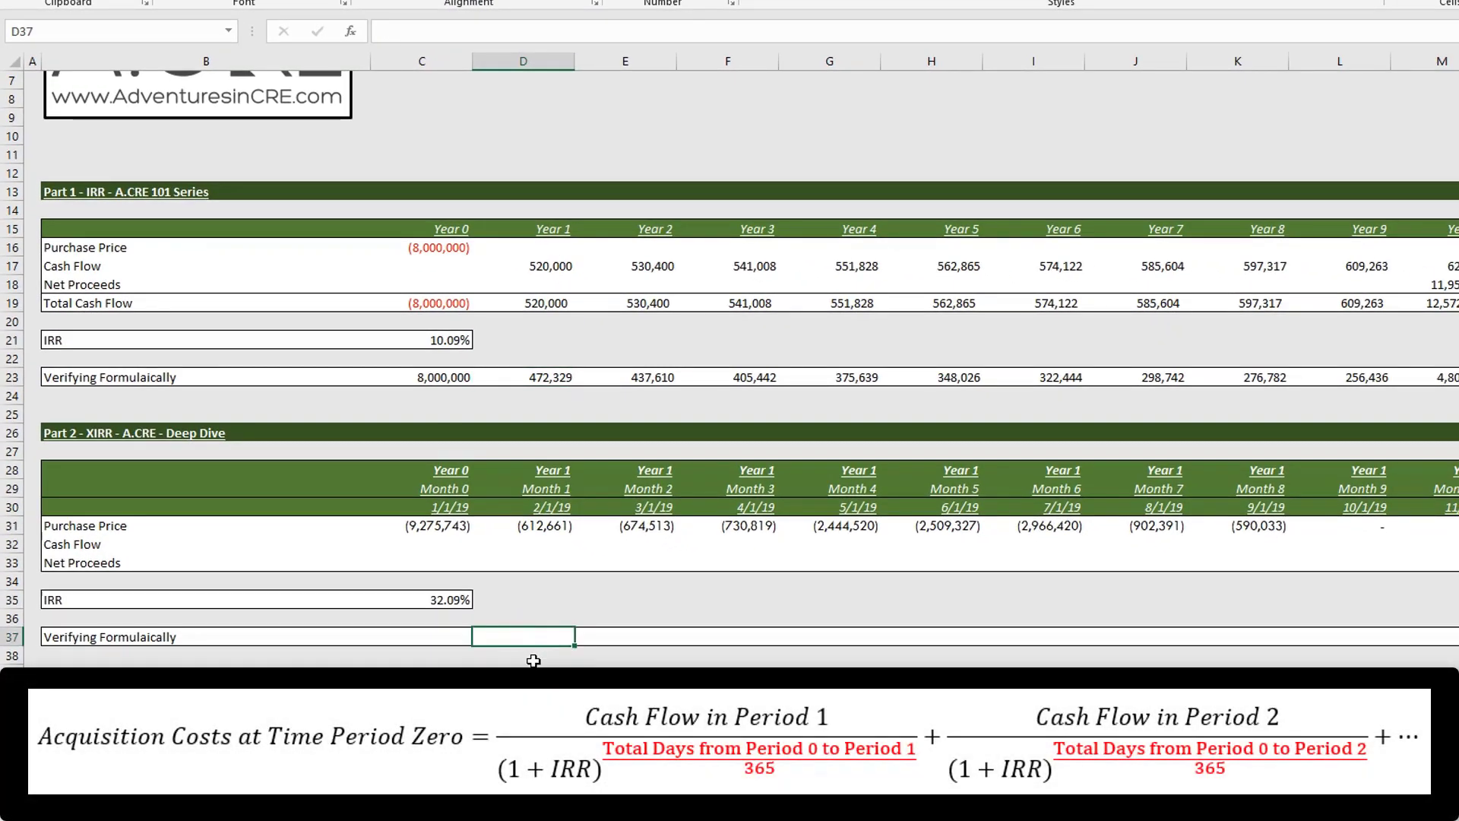
{"action": "type", "text": "="}
{"action": "key", "text": "Up"}
{"action": "key", "text": "Up"}
{"action": "key", "text": "Up"}
{"action": "key", "text": "Up"}
{"action": "key", "text": "Up"}
{"action": "key", "text": "Up"}
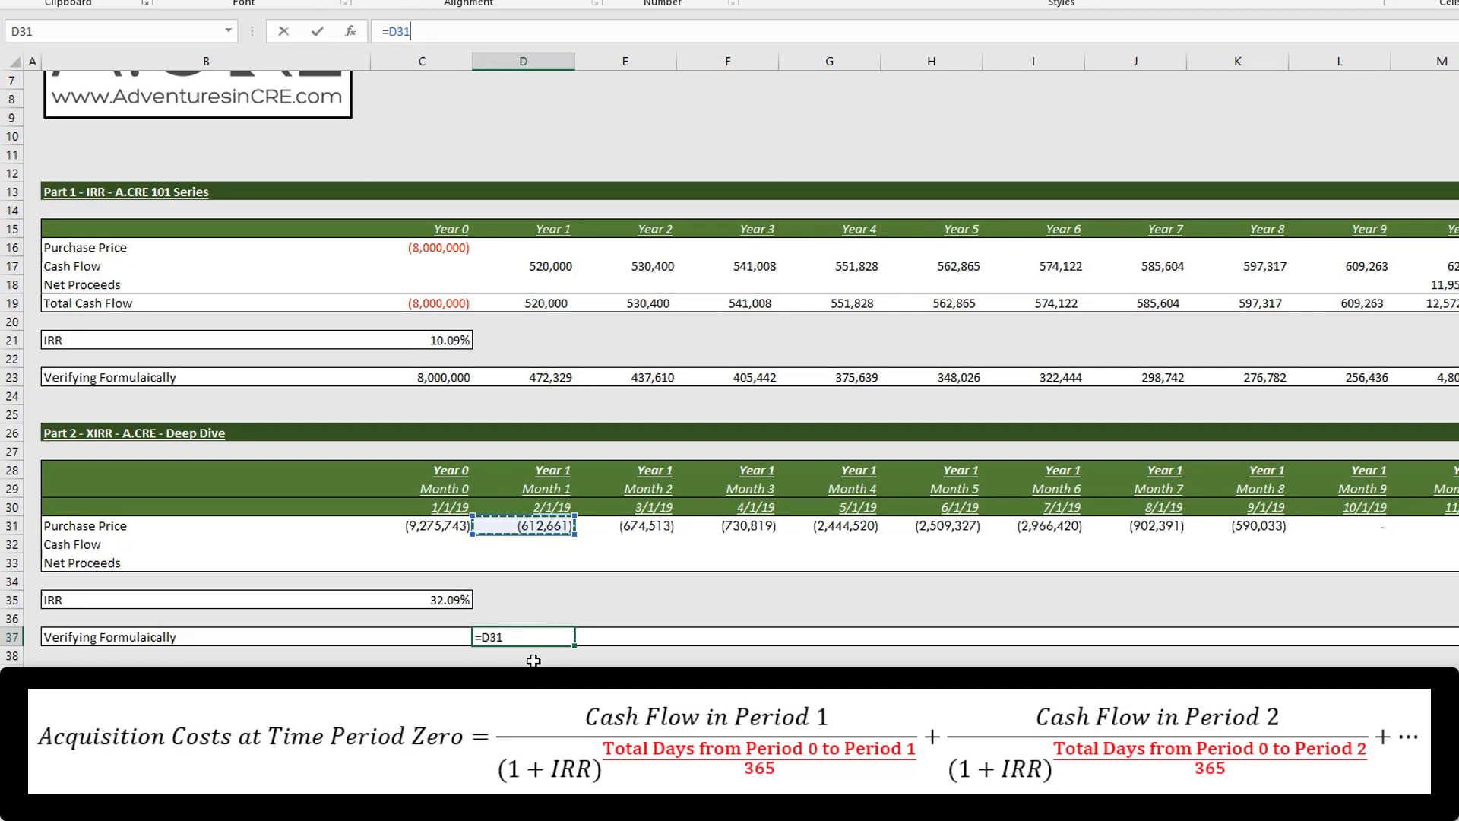
{"action": "type", "text": "/(1+"}
{"action": "key", "text": "Up"}
{"action": "key", "text": "Up"}
{"action": "key", "text": "Left"}
{"action": "key", "text": "F4"}
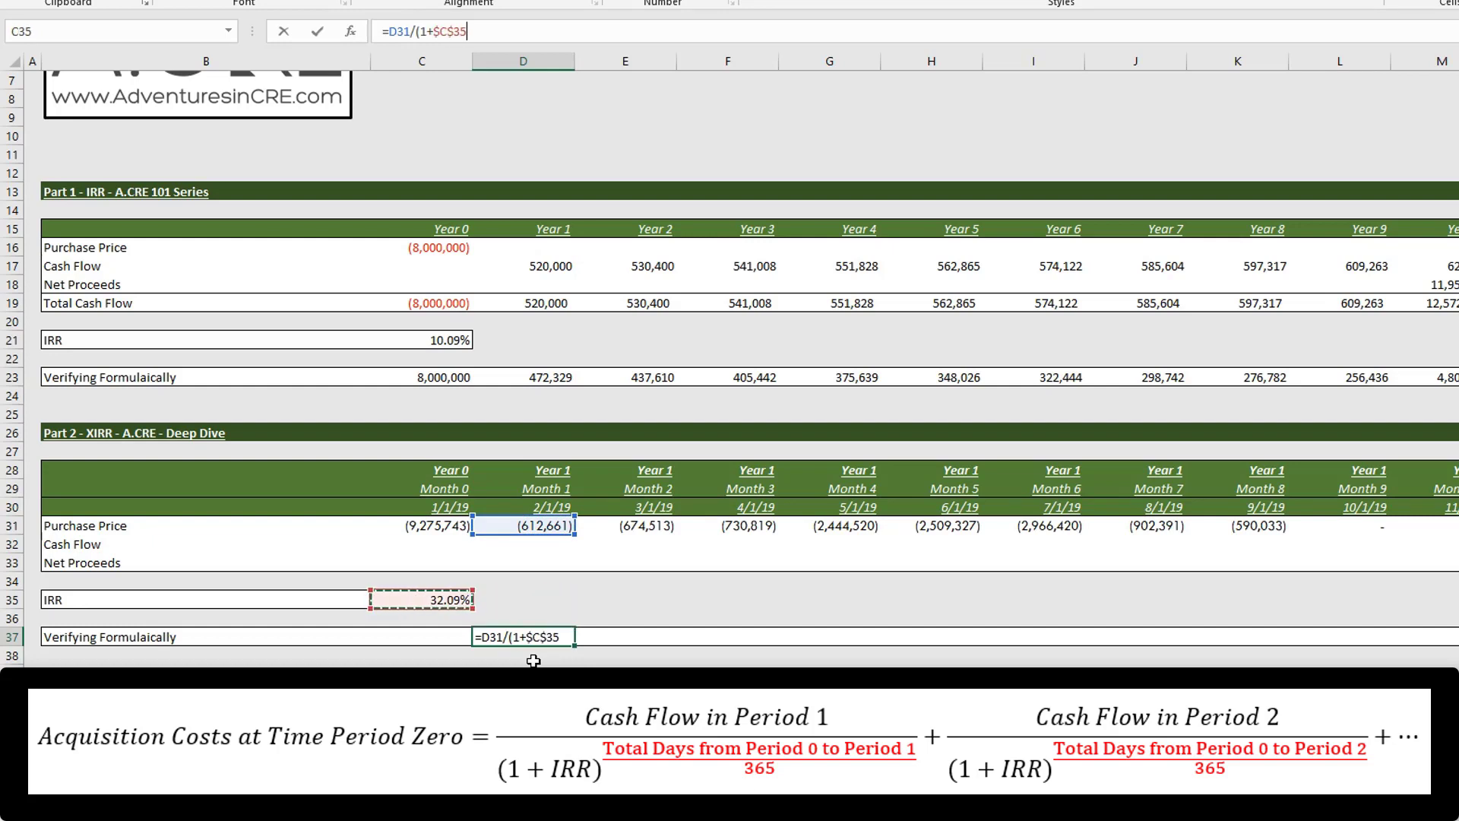
{"action": "type", "text": ")"}
Raise the discount factor to DAYS(D30,$C$30)/365 and commit, giving -598,348
{"action": "type", "text": "^(dsa"}
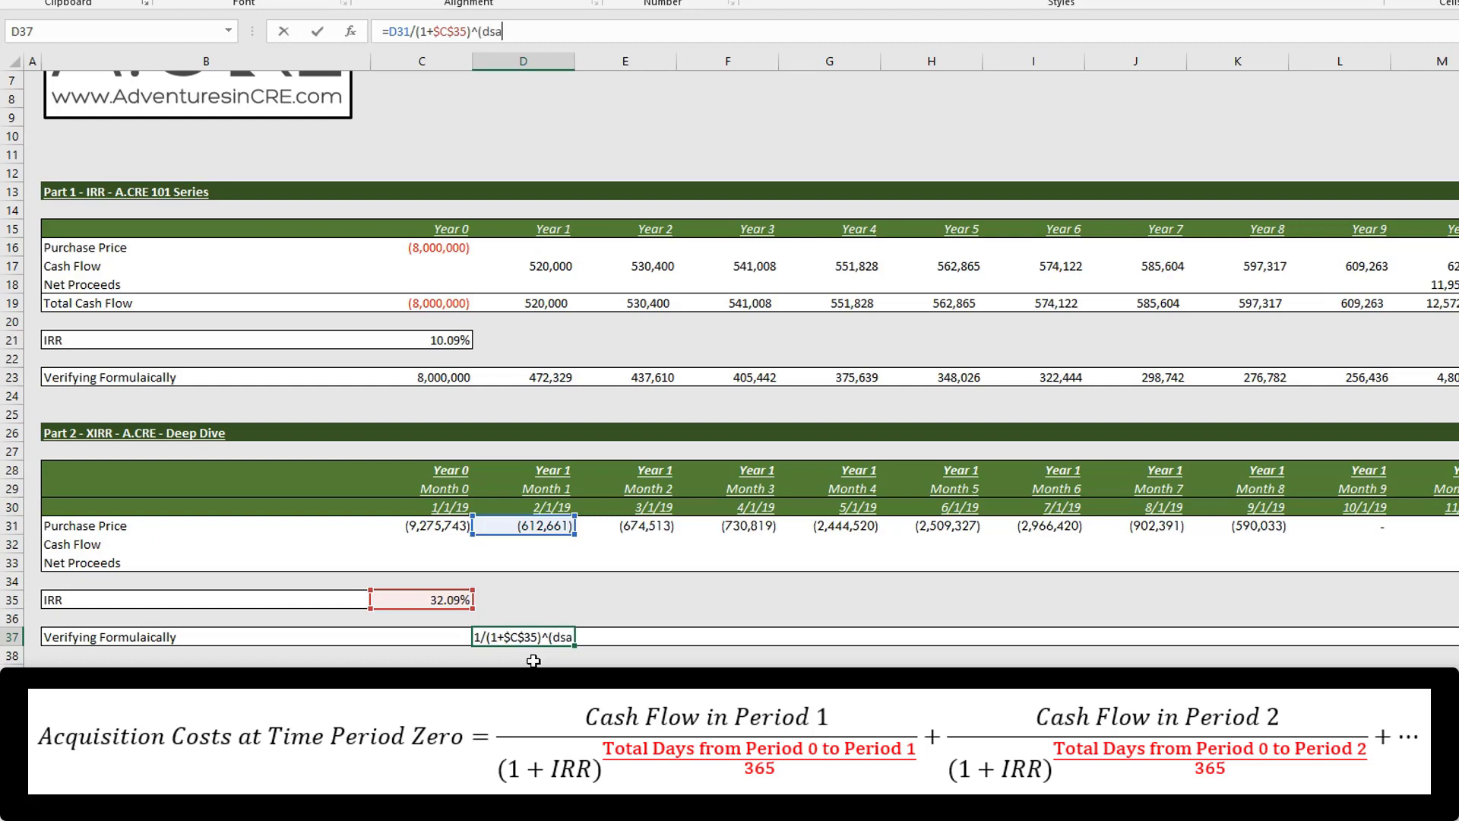
{"action": "key", "text": "BackSpace"}
{"action": "key", "text": "BackSpace"}
{"action": "type", "text": "ays"}
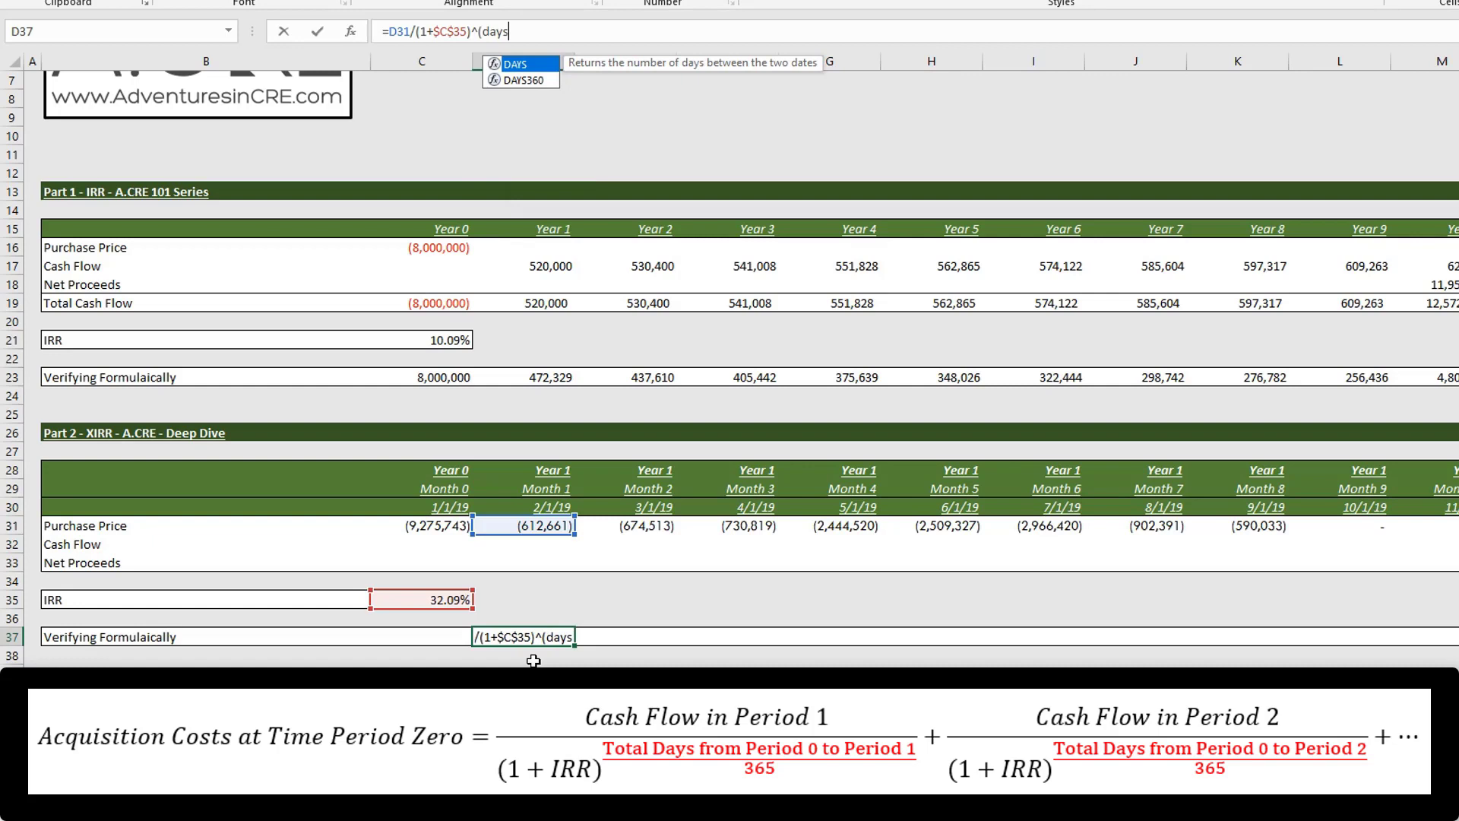
{"action": "key", "text": "Tab"}
{"action": "key", "text": "Up"}
{"action": "key", "text": "Up"}
{"action": "key", "text": "Up"}
{"action": "key", "text": "Up"}
{"action": "key", "text": "Up"}
{"action": "key", "text": "Up"}
{"action": "key", "text": "Up"}
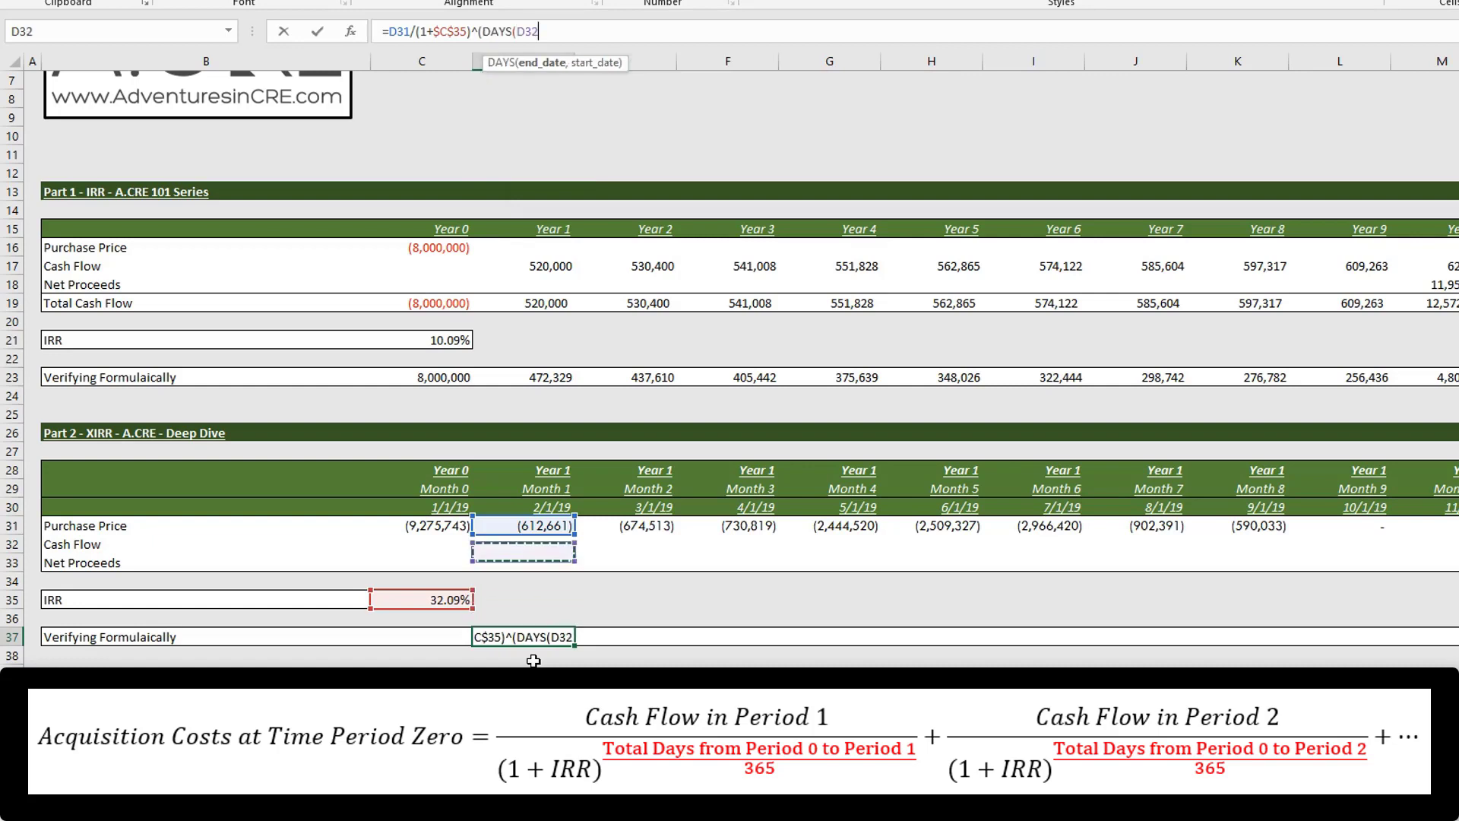
{"action": "type", "text": ","}
{"action": "key", "text": "Up"}
{"action": "key", "text": "Up"}
{"action": "key", "text": "Up"}
{"action": "key", "text": "Up"}
{"action": "key", "text": "Up"}
{"action": "key", "text": "Up"}
{"action": "key", "text": "Up"}
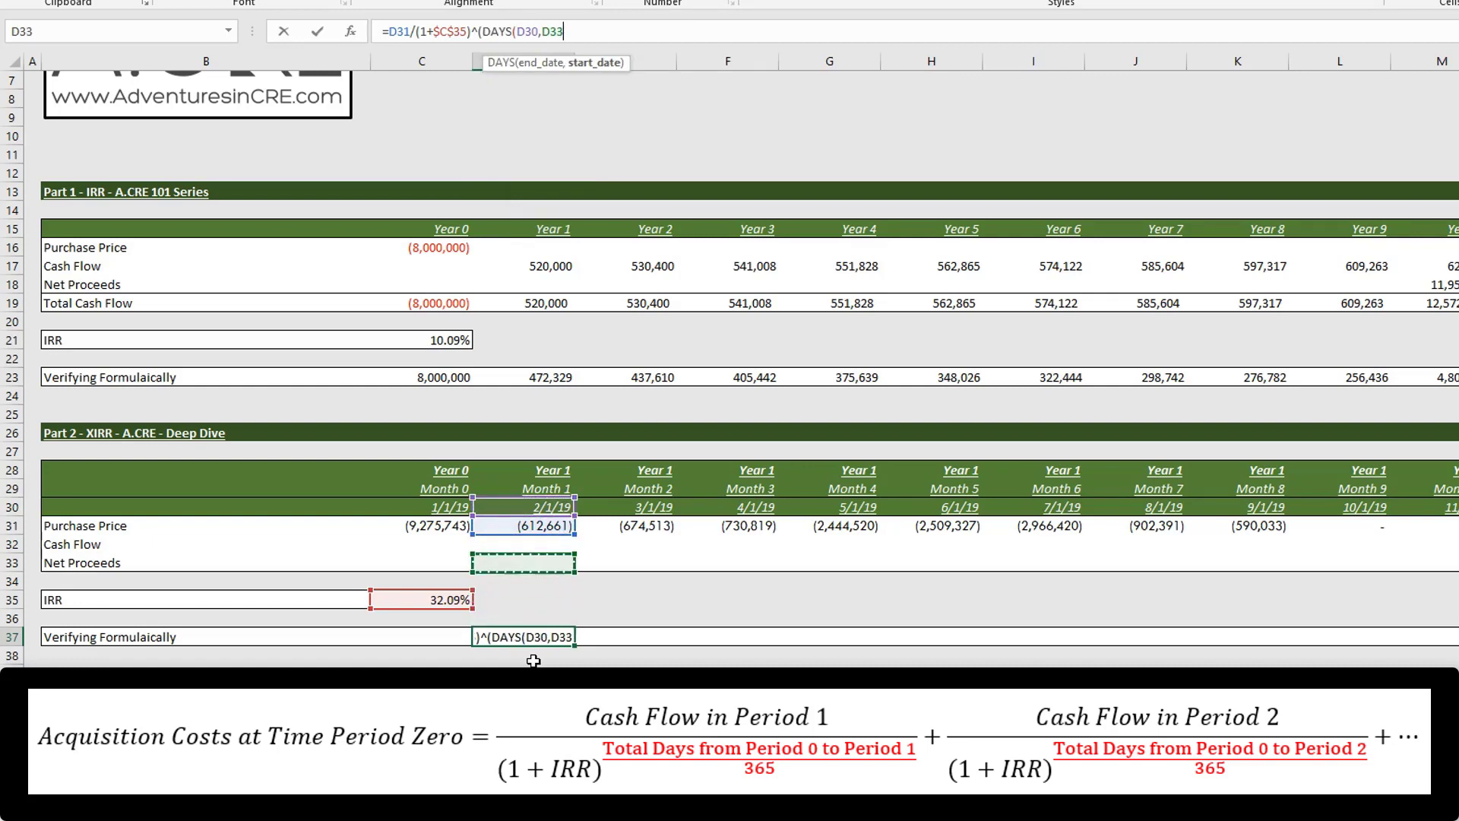
{"action": "key", "text": "Left"}
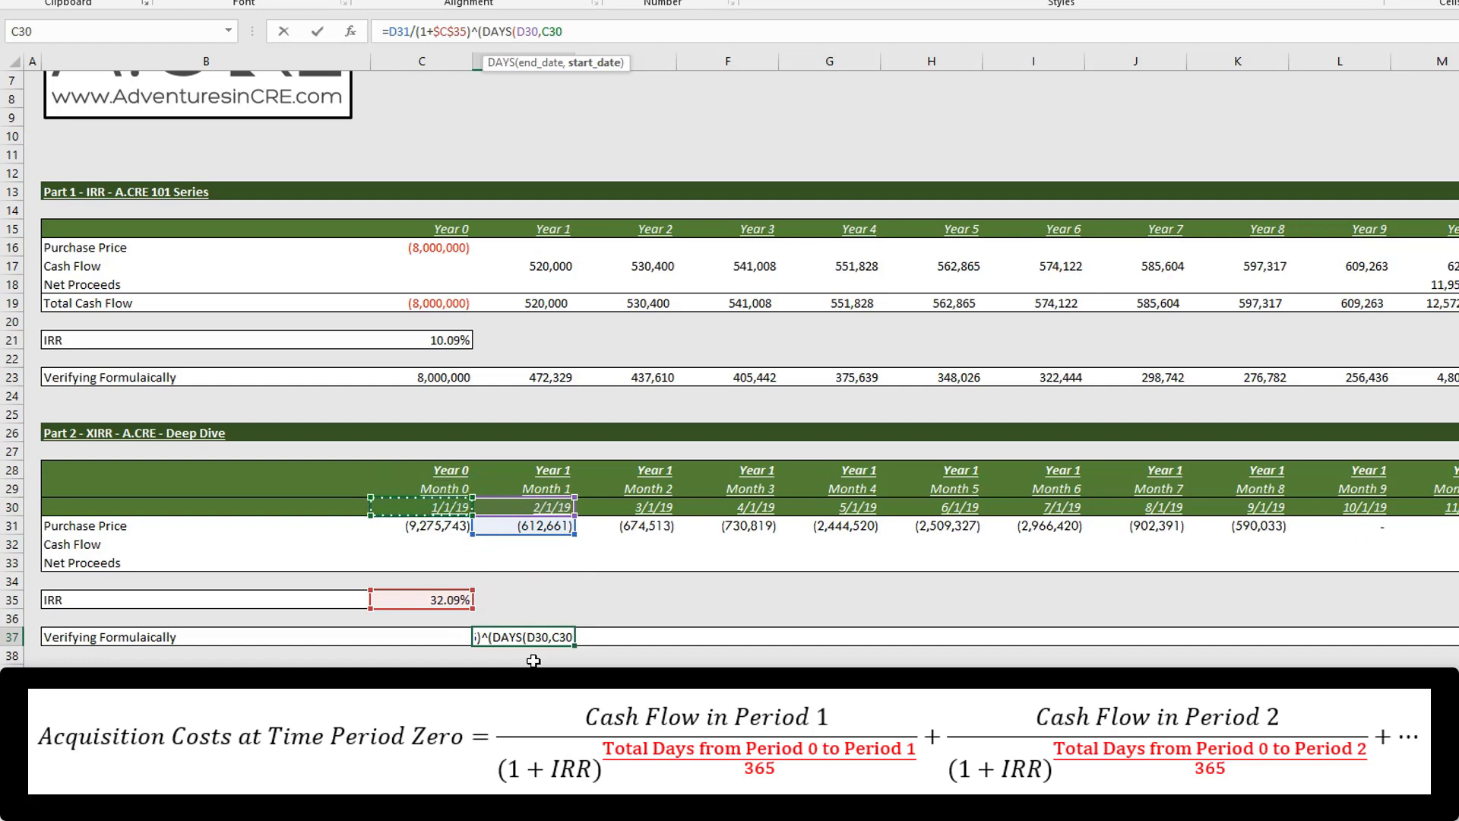
{"action": "key", "text": "F4"}
{"action": "type", "text": ")/"}
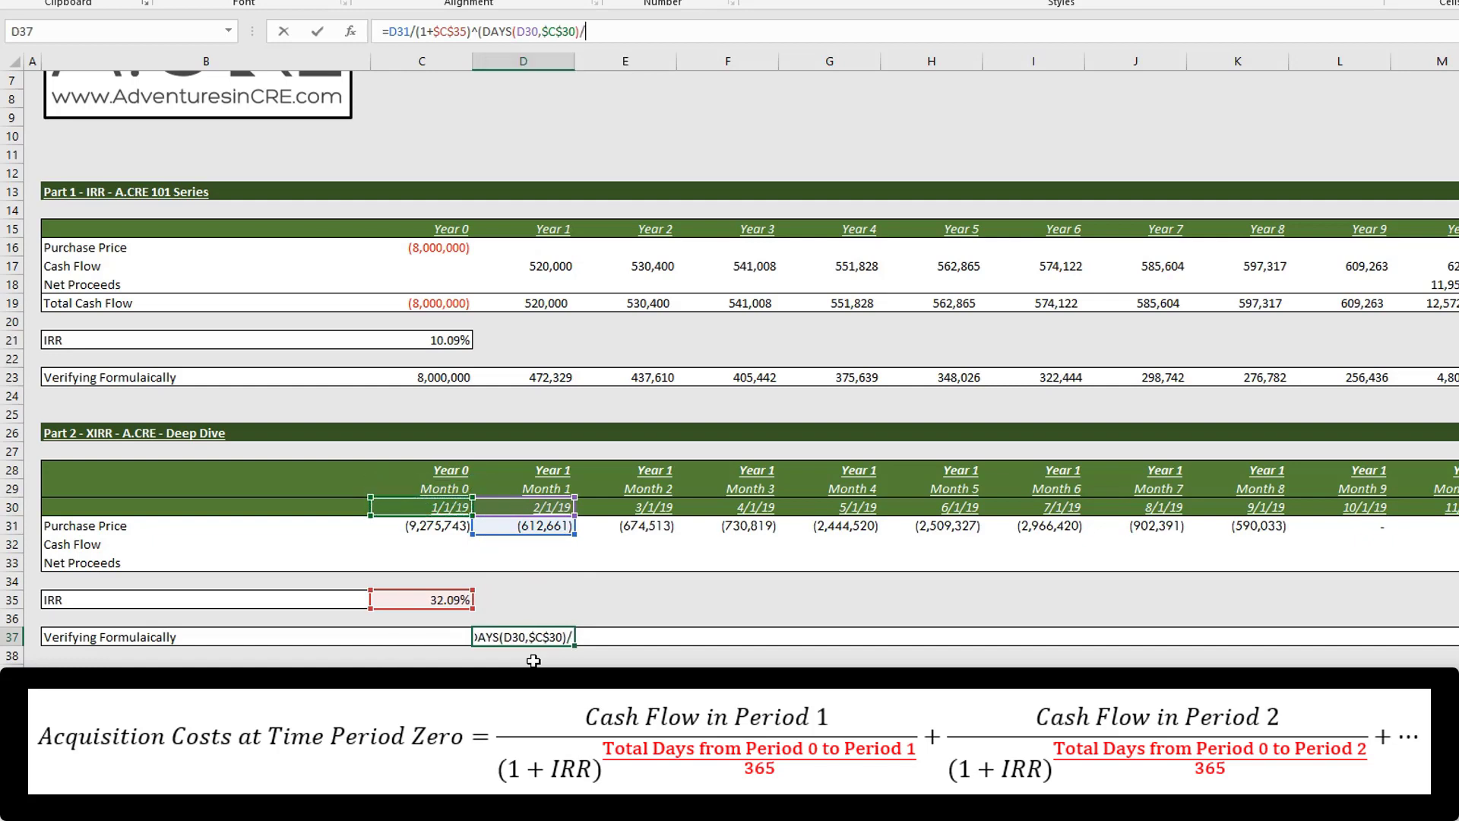
{"action": "type", "text": "365"}
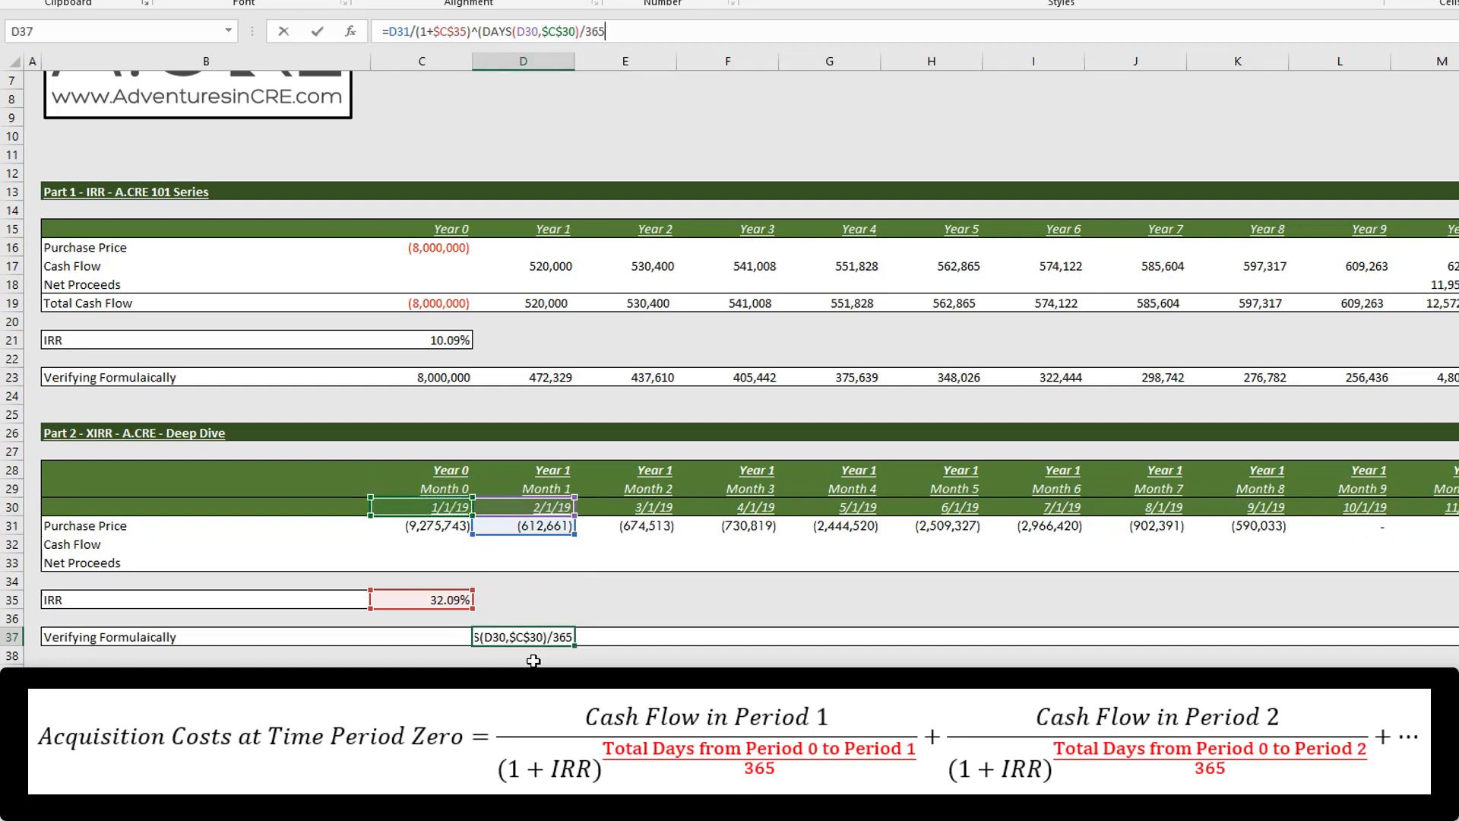
{"action": "type", "text": ")"}
{"action": "key", "text": "Return"}
{"action": "key", "text": "Up"}
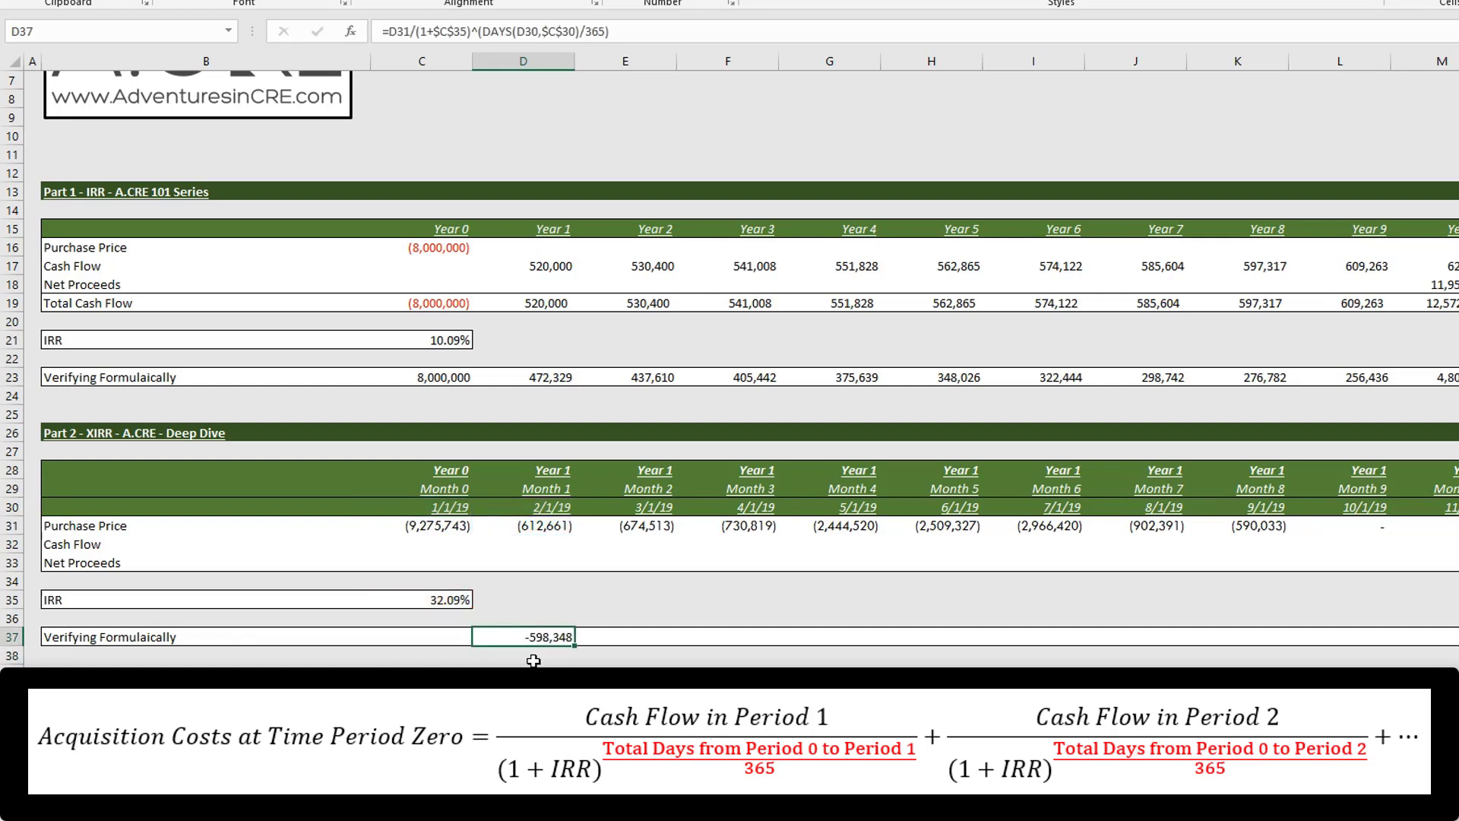
Copy the D37 discounting formula across row 37 through AM37
{"action": "key", "text": "ctrl+c"}
{"action": "key", "text": "ctrl+shift+Right"}
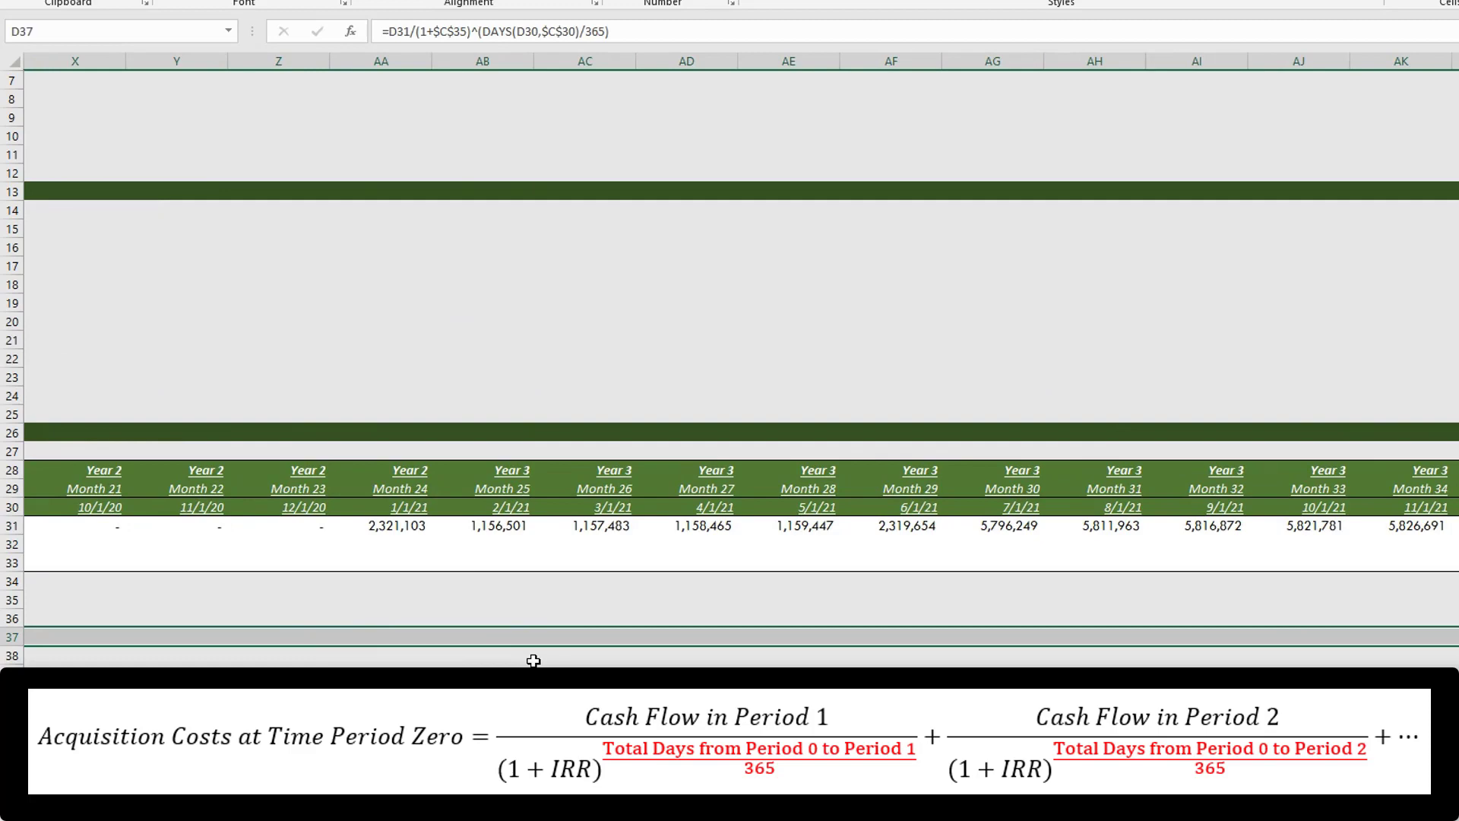
{"action": "key", "text": "ctrl+v"}
{"action": "key", "text": "ctrl+BackSpace"}
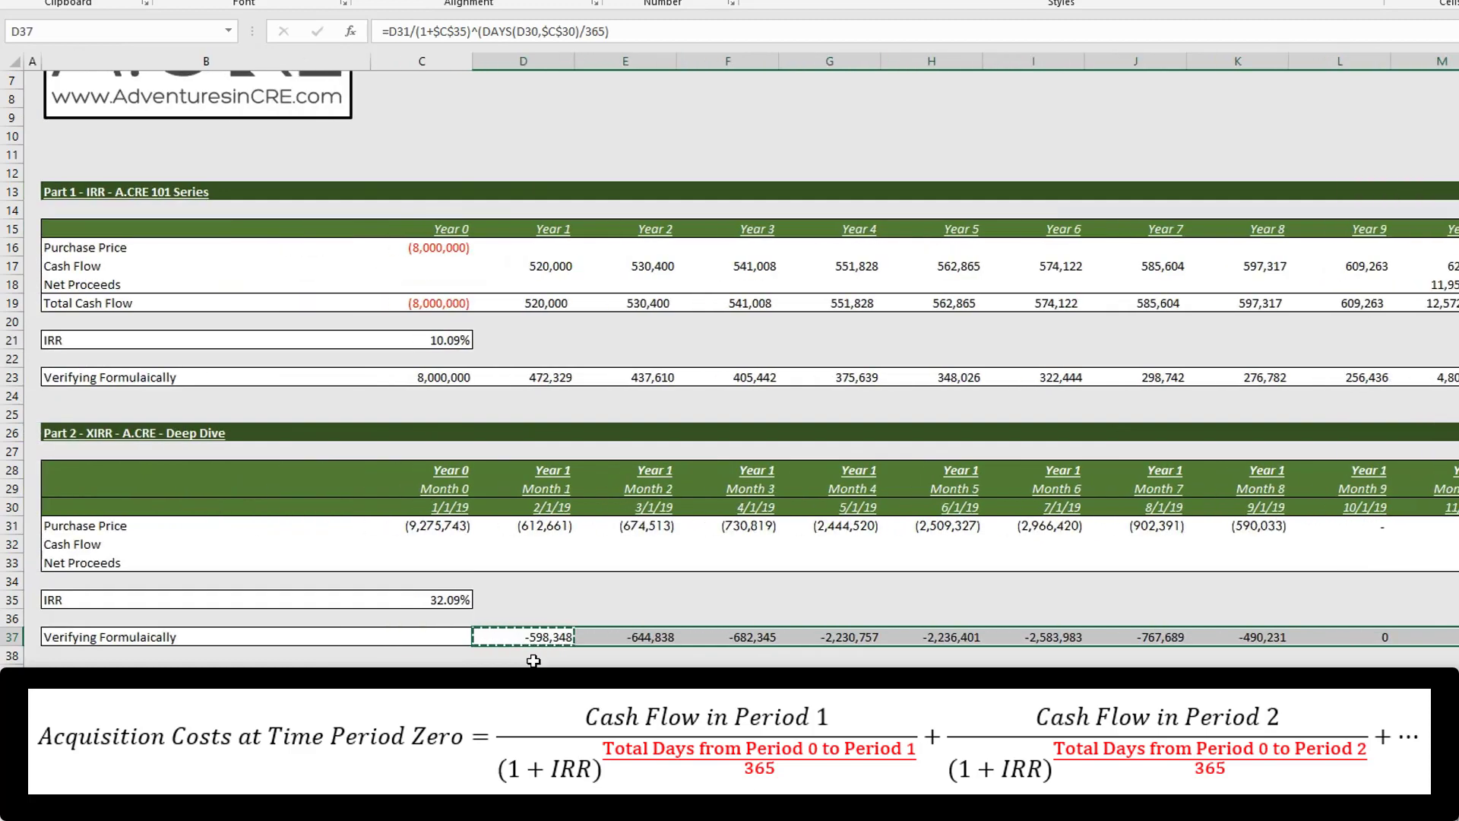
{"action": "key", "text": "Left"}
{"action": "key", "text": "Escape"}
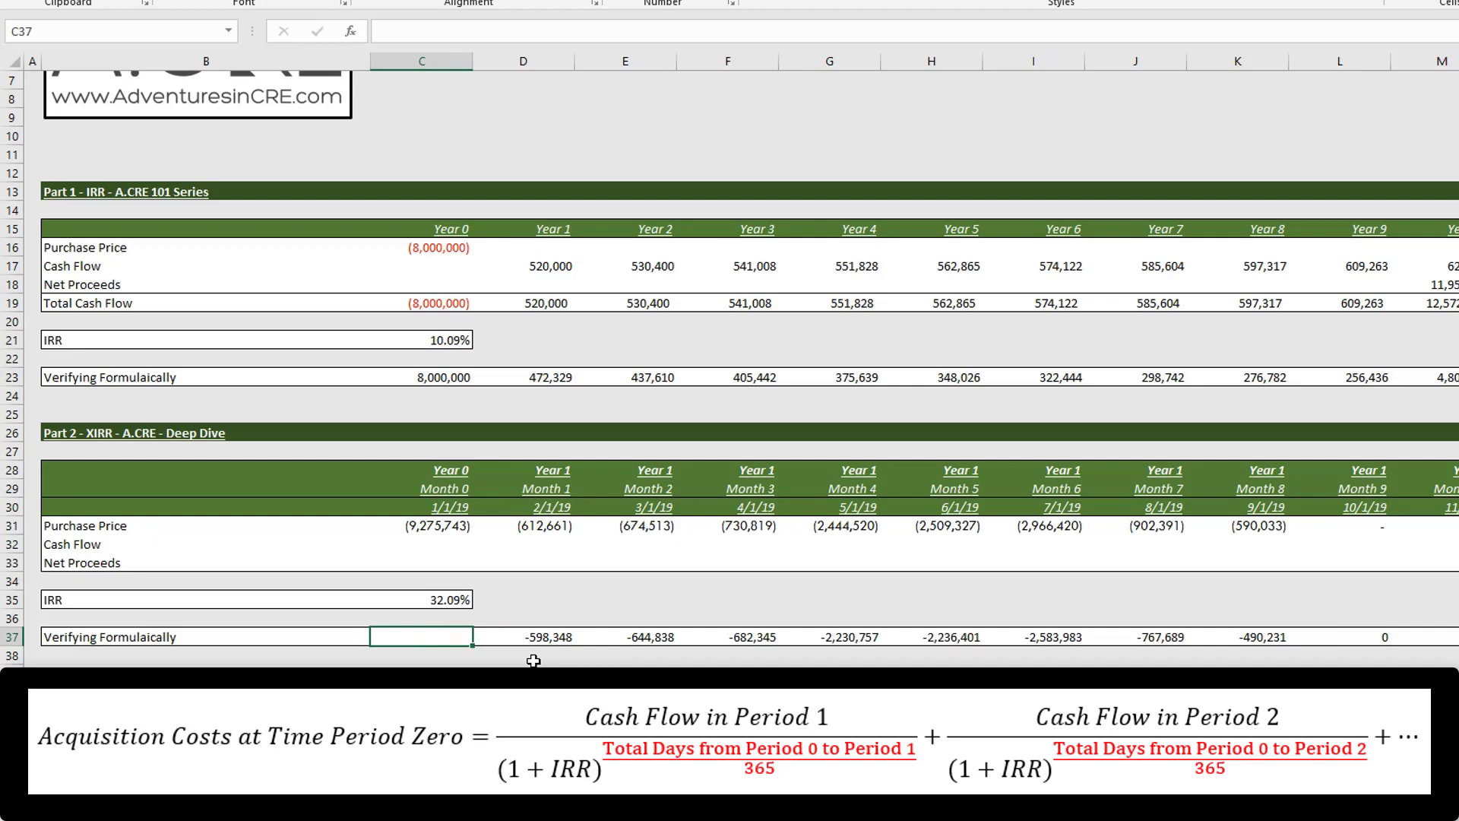
Total D37:AM37 in C37 with =SUM, giving 9,275,743
{"action": "type", "text": "=sum"}
{"action": "key", "text": "Tab"}
{"action": "key", "text": "Right"}
{"action": "key", "text": "ctrl+shift+Right"}
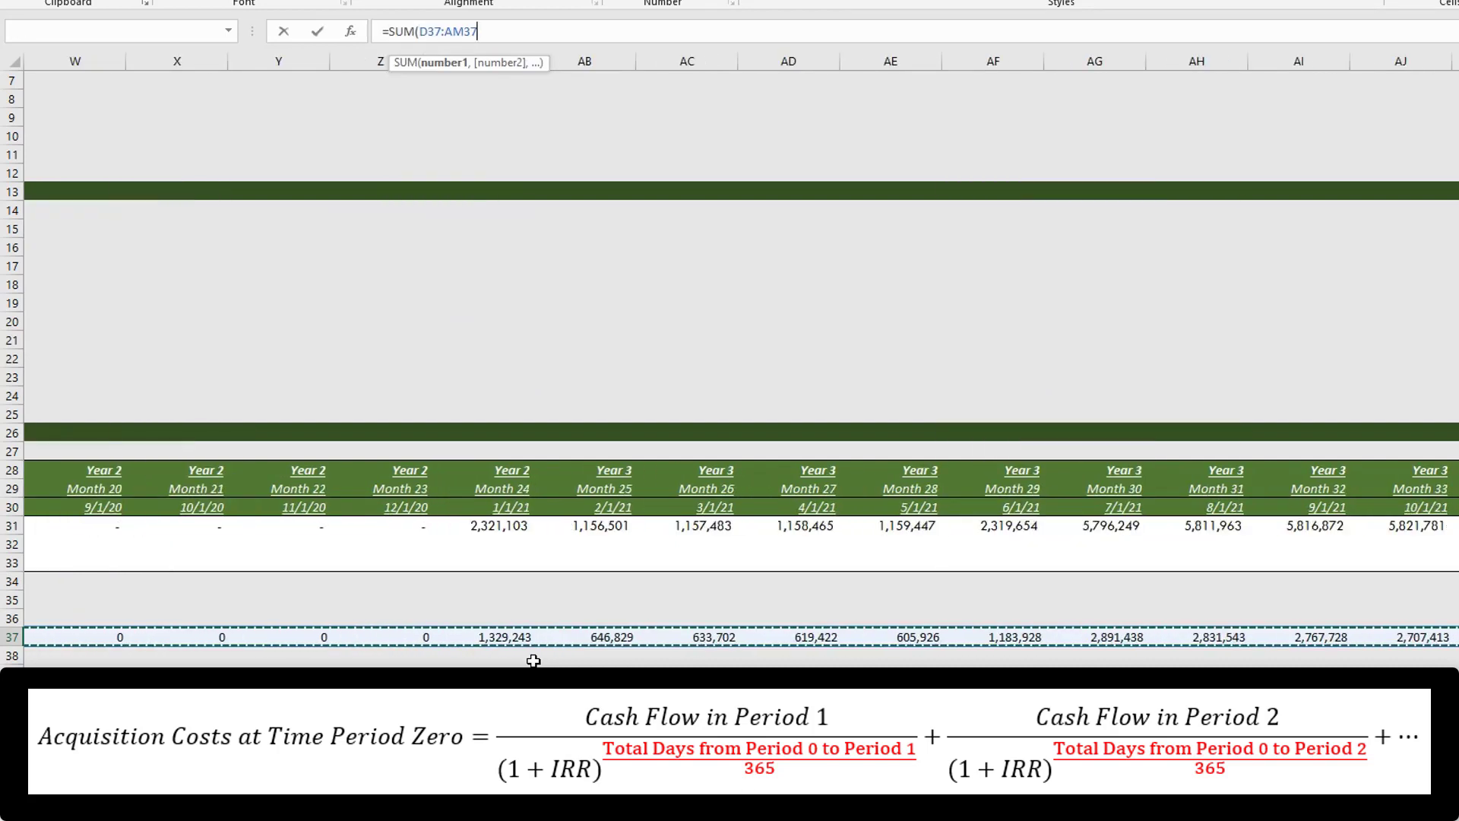
{"action": "key", "text": "ctrl+Return"}
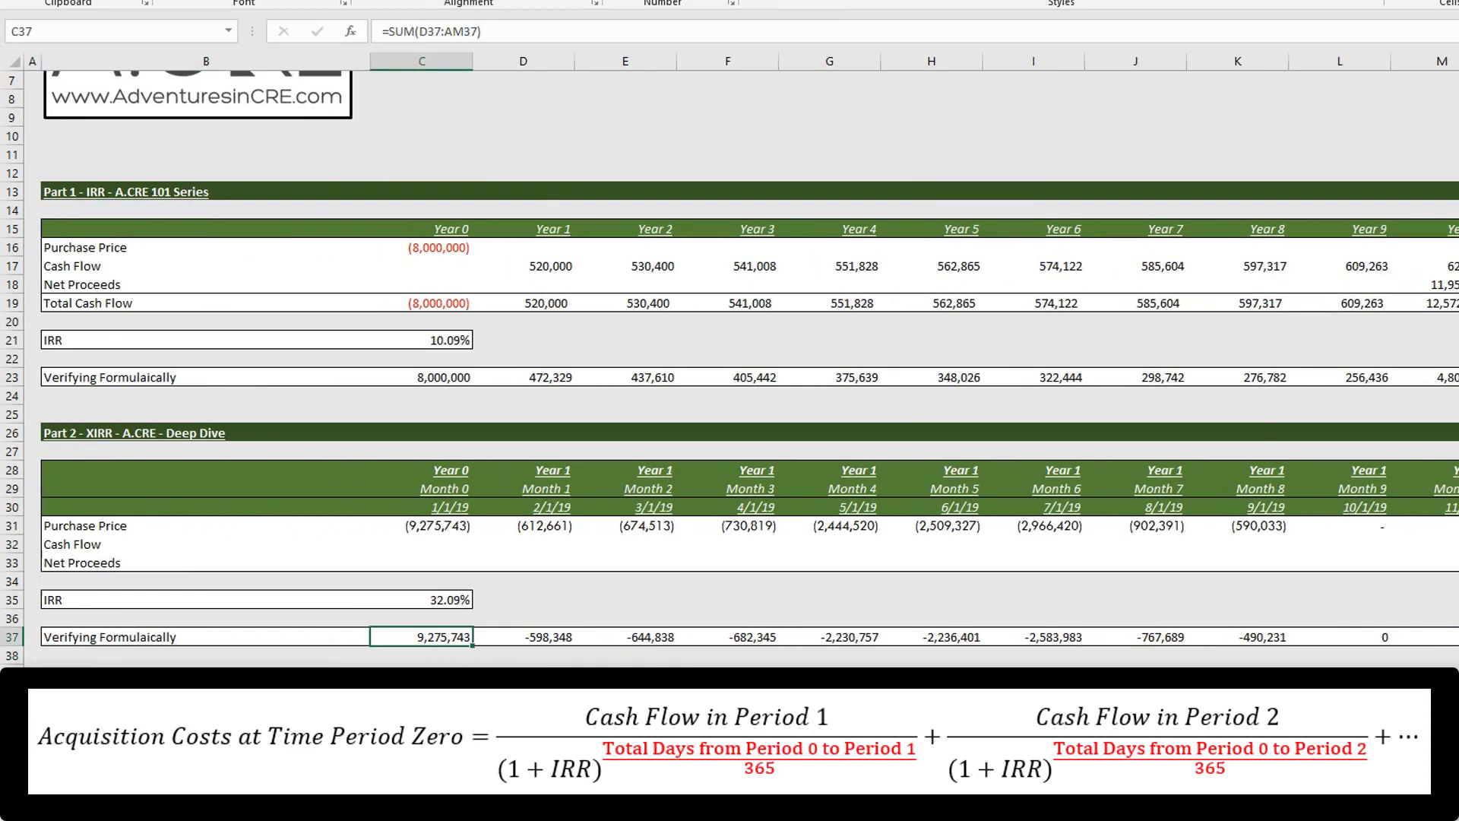